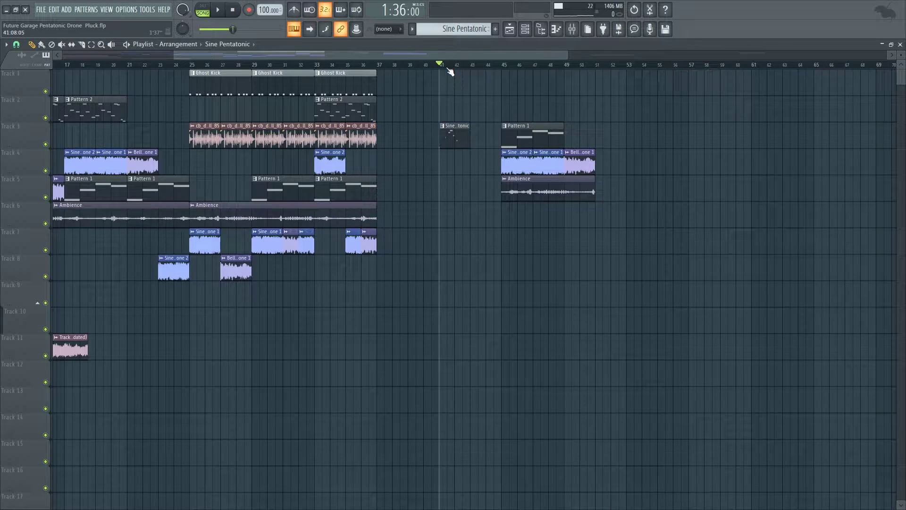
Play the arrangement from bar 41, then restart playback from bar 45
key("space")
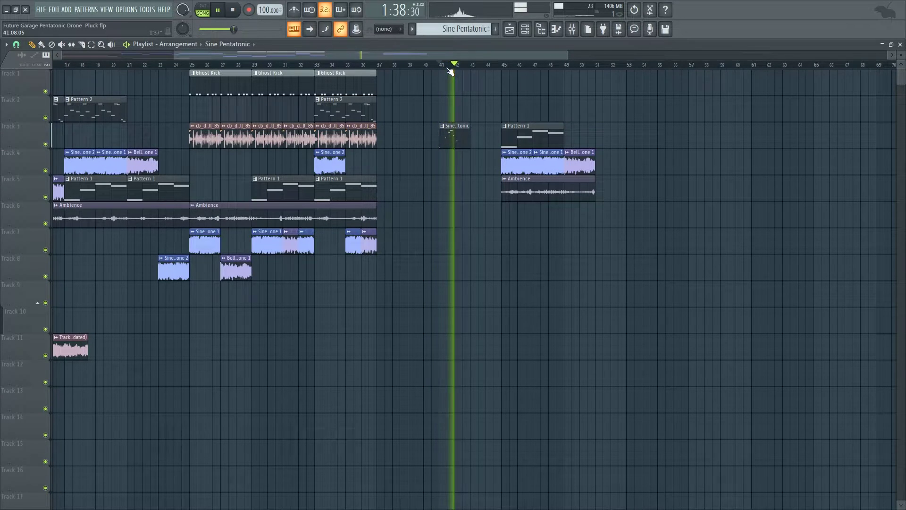
key("space")
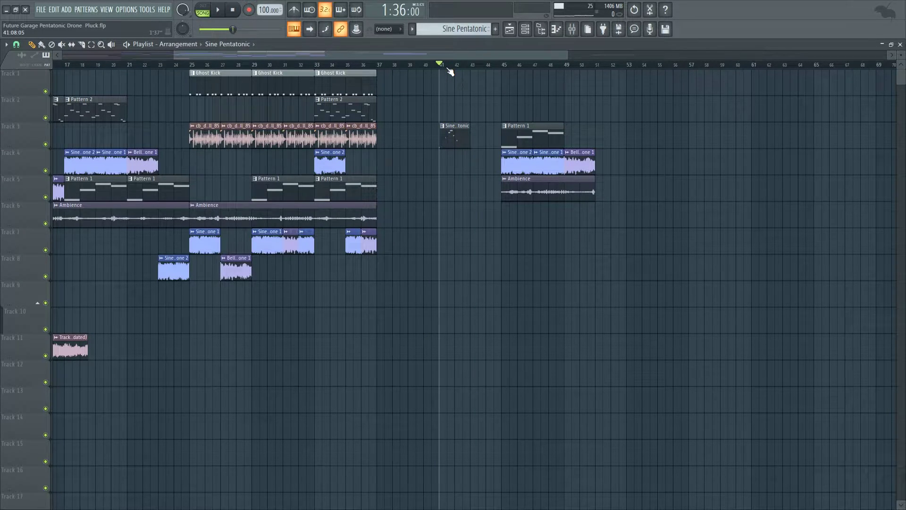
left_click(504, 68)
key("space")
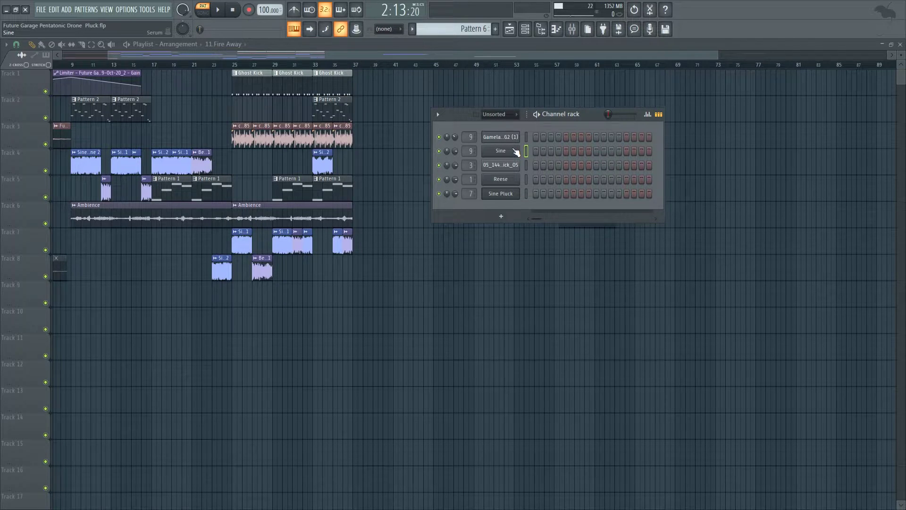
In the Sine piano roll, draw a D#5, G5, A#5, F5, C6 and C5 chord at bar 1
right_click(516, 151)
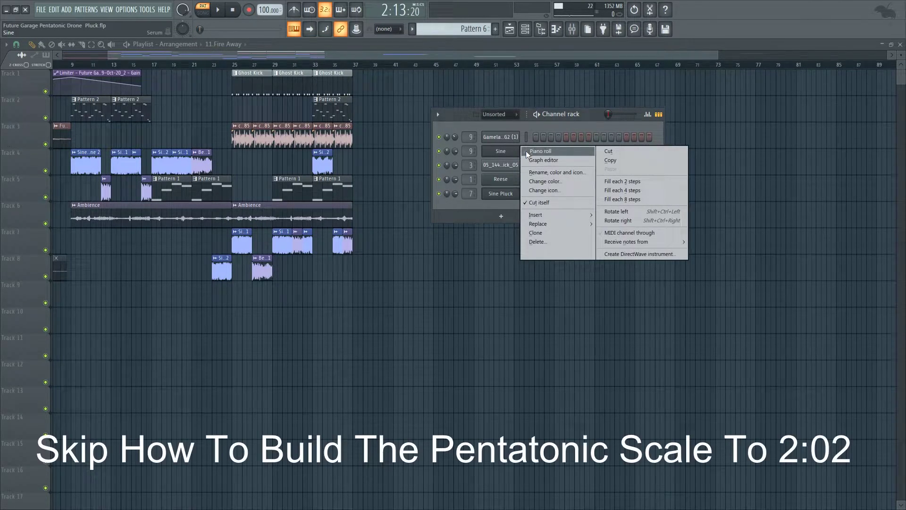
left_click(528, 152)
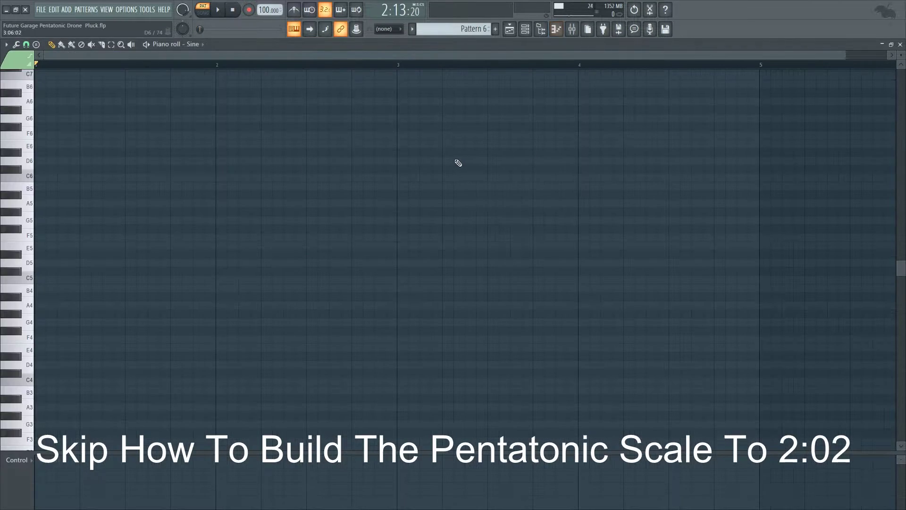
left_click(40, 255)
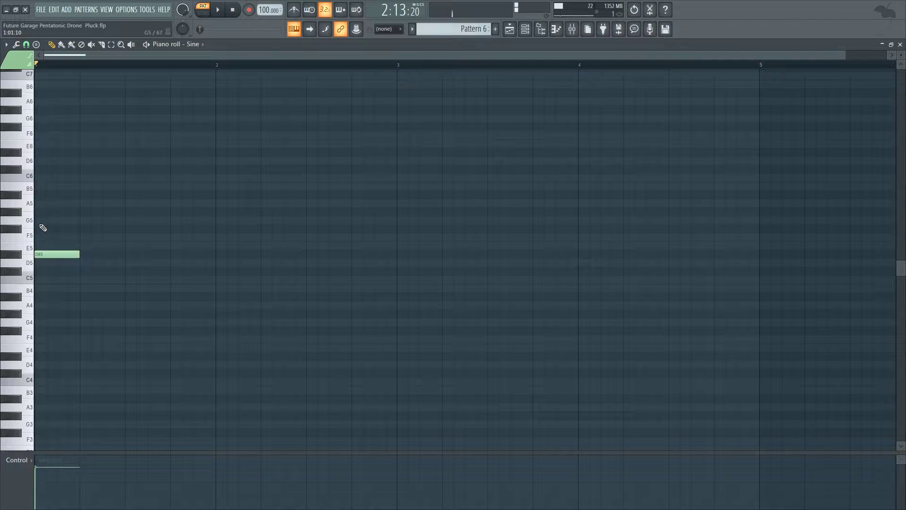
left_click(40, 221)
left_click(39, 195)
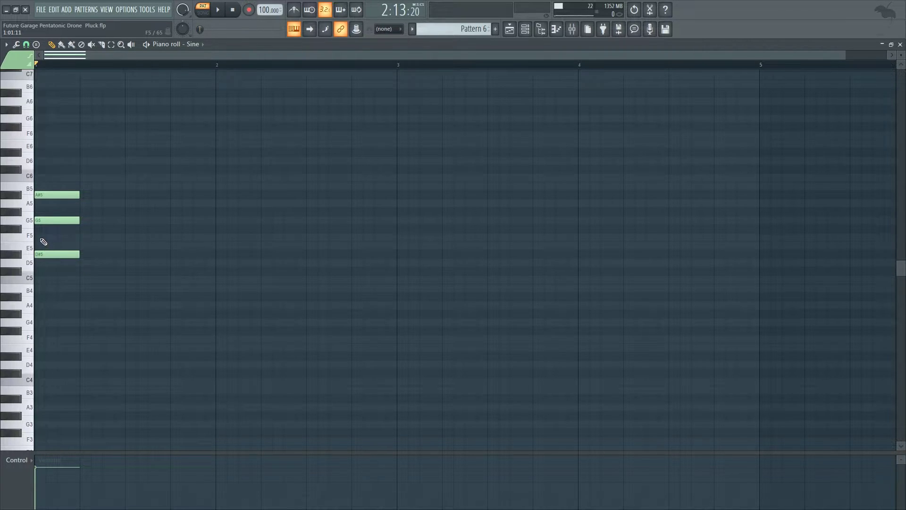
left_click(41, 237)
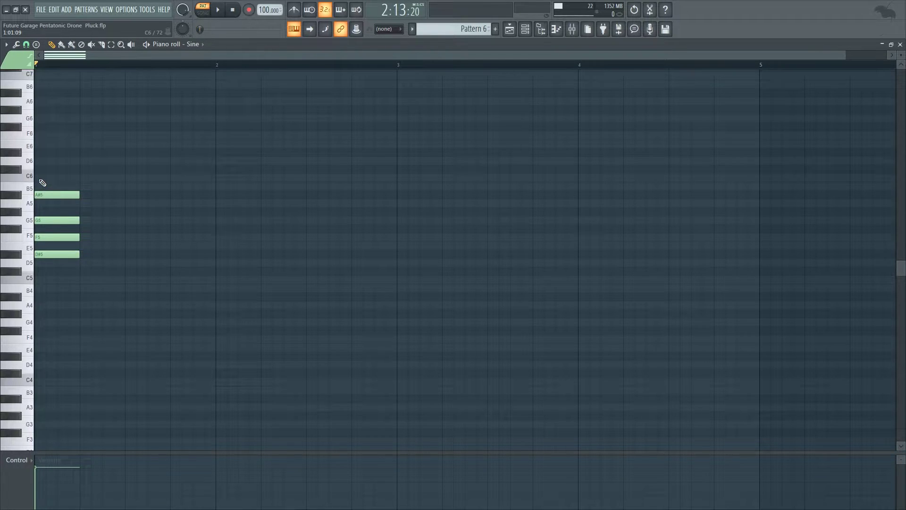
left_click(39, 178)
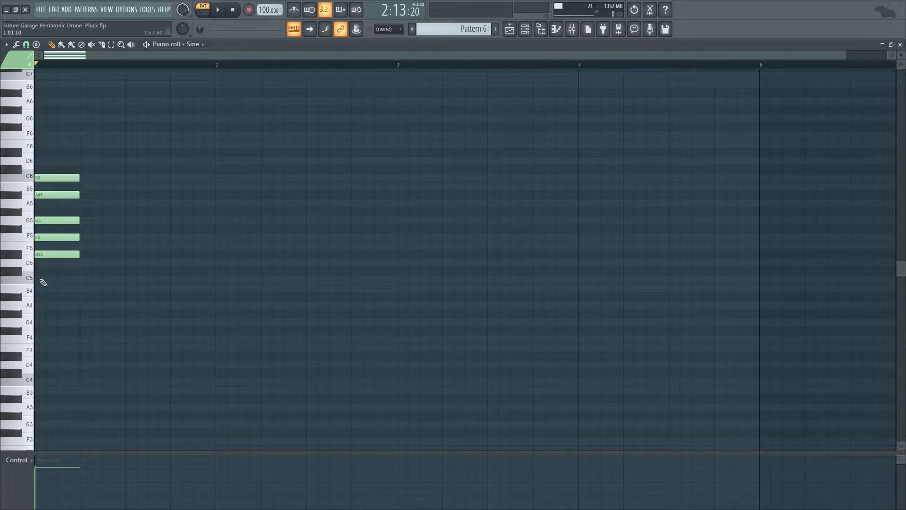
left_click(42, 279)
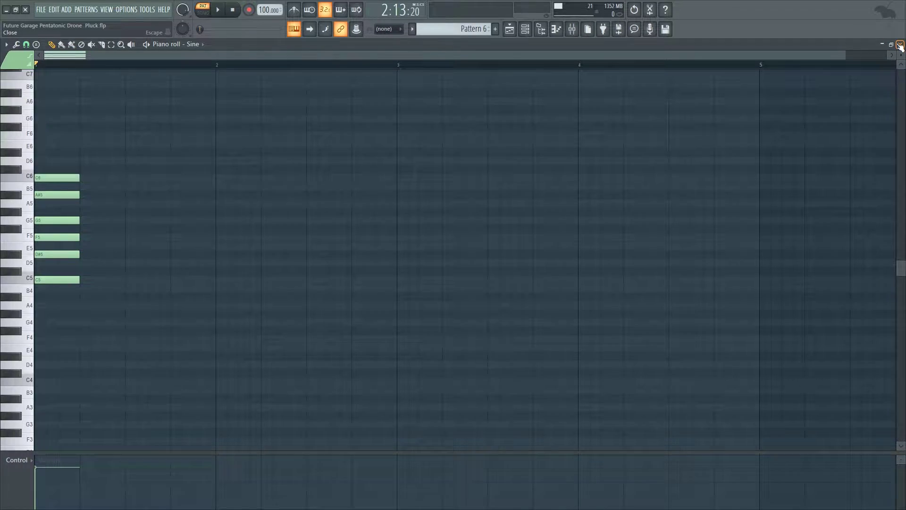
Close the piano roll, select the Sine Pentatonic pattern and open the Sine channel's Serum synth
left_click(900, 44)
scroll(480, 31, "up", 3)
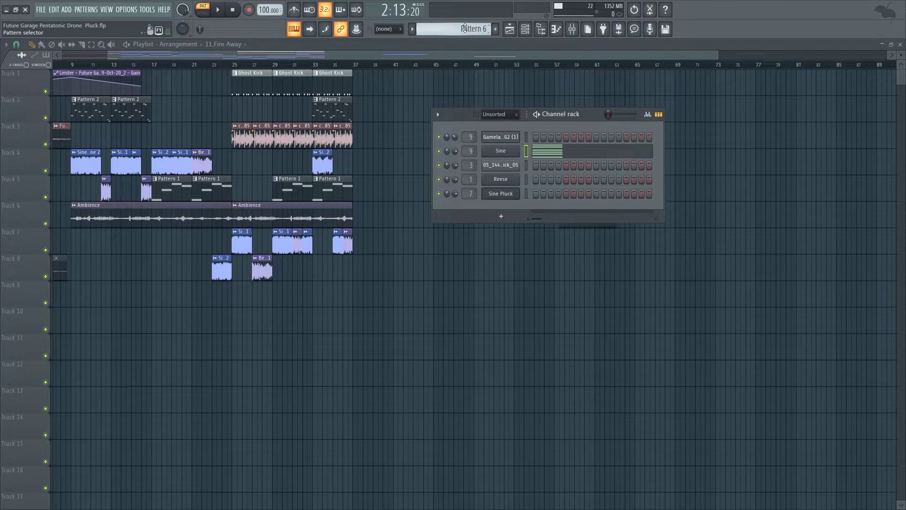
scroll(479, 31, "up", 1)
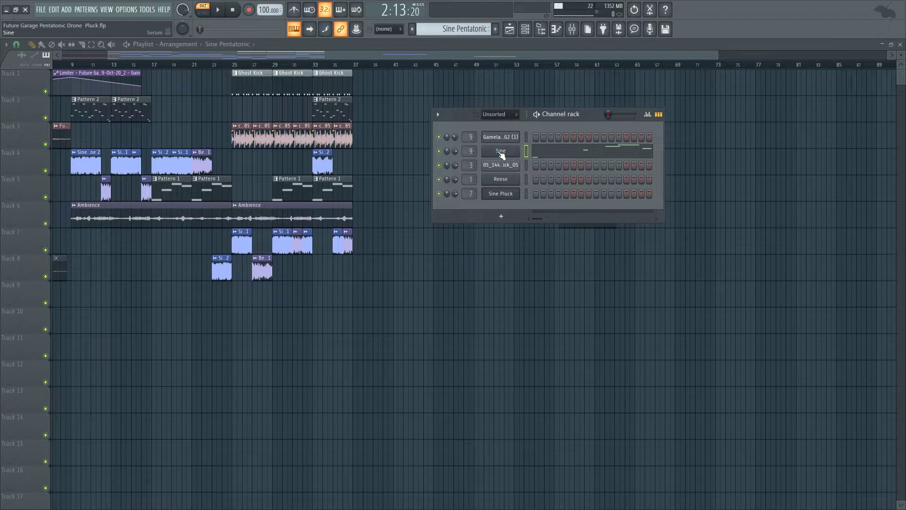
left_click(501, 152)
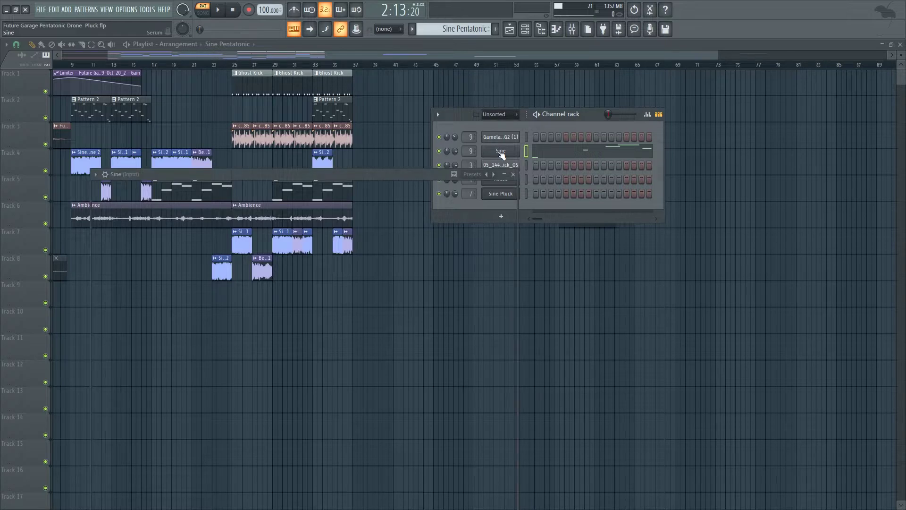
left_click_drag(378, 171, 402, 144)
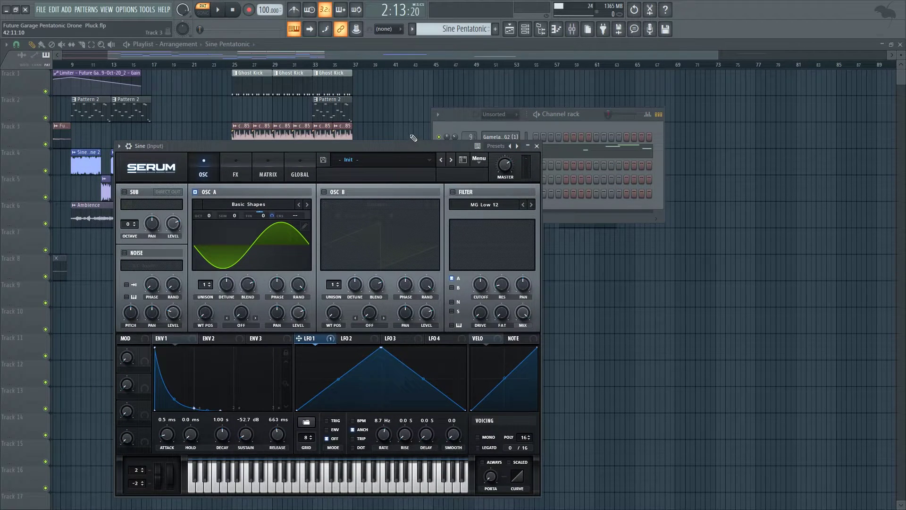
Check Serum's ENV 1 and LFO 1 settings and preview a few Sine notes
left_click(186, 338)
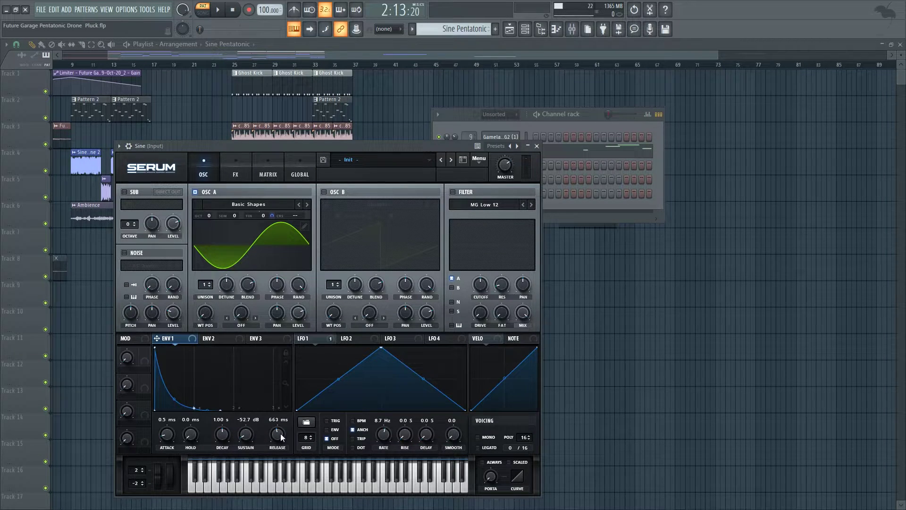
left_click(323, 339)
key("z")
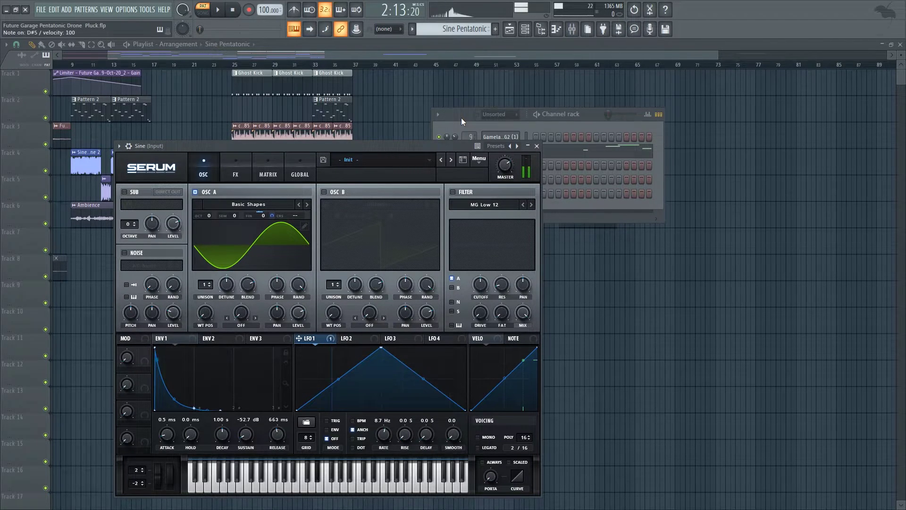
key("d")
key("b")
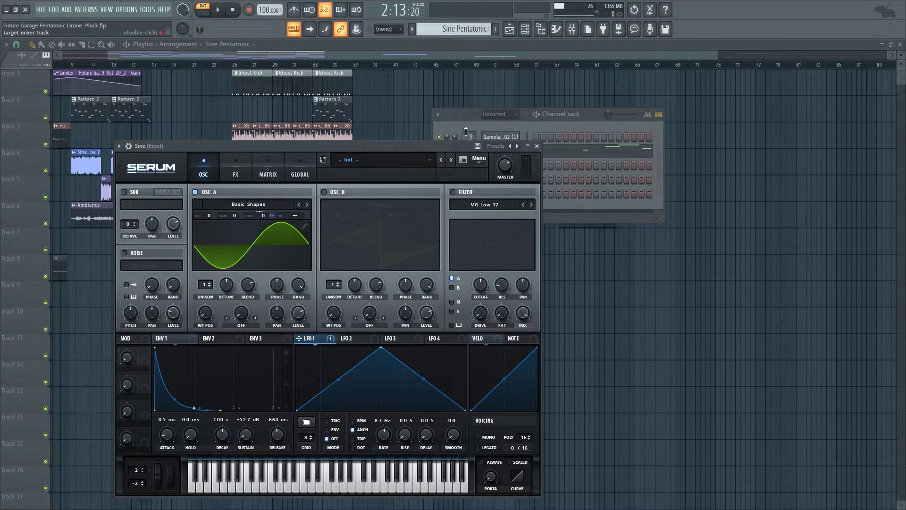
left_click(466, 122)
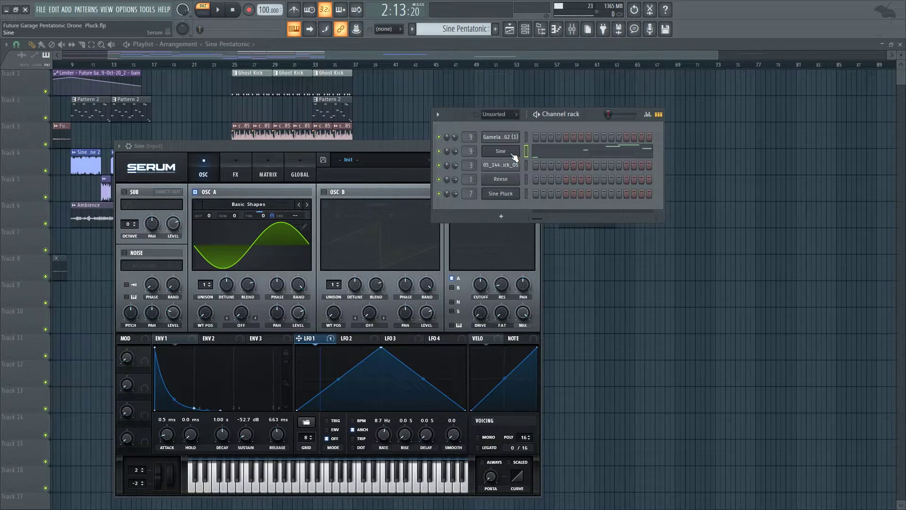
right_click(515, 157)
left_click(534, 151)
scroll(190, 185, "up", 2)
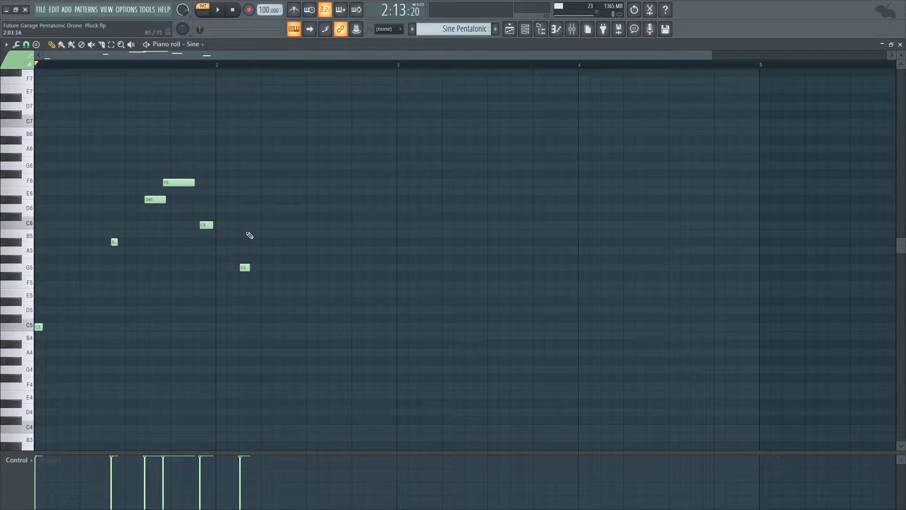
key("space")
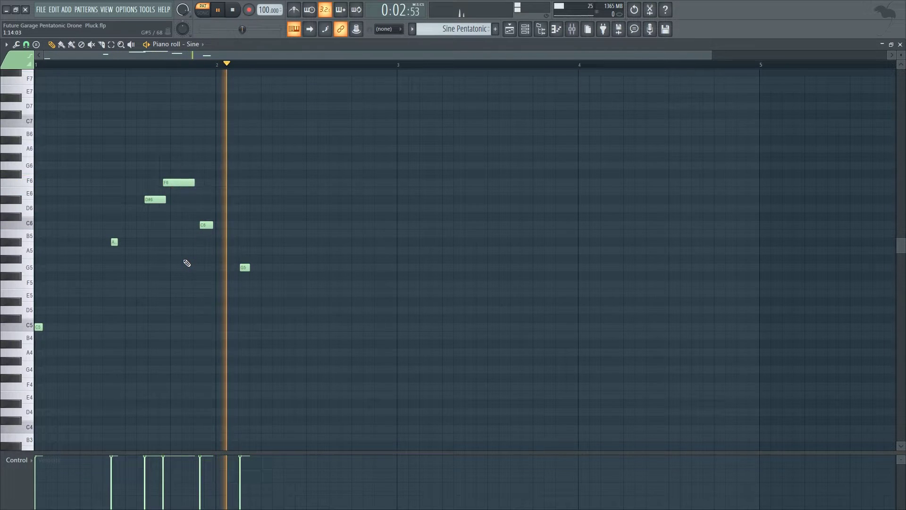
key("space")
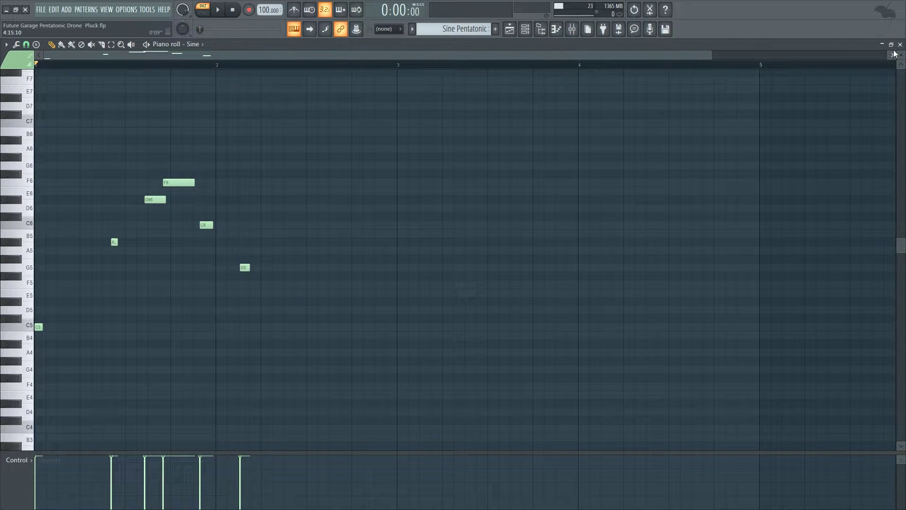
left_click(900, 44)
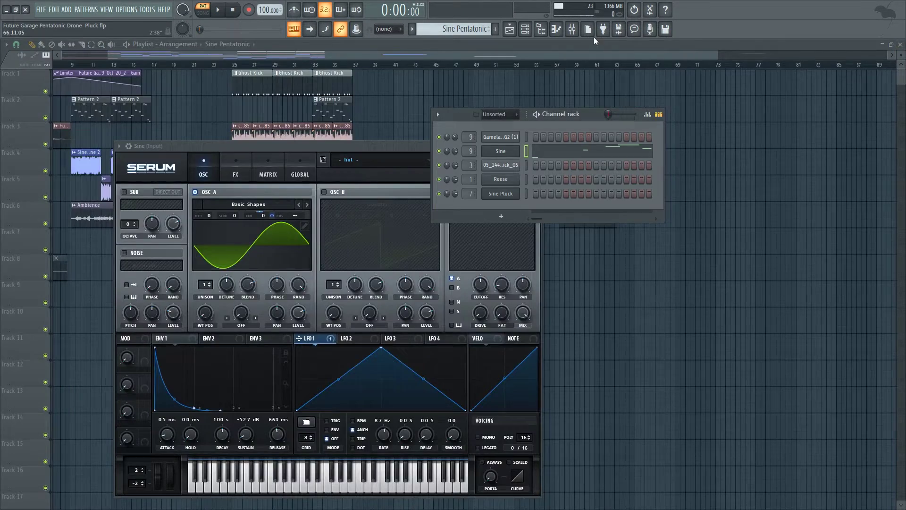
Open the mixer and inspect the Input insert's CamelCrusher effect
left_click(571, 29)
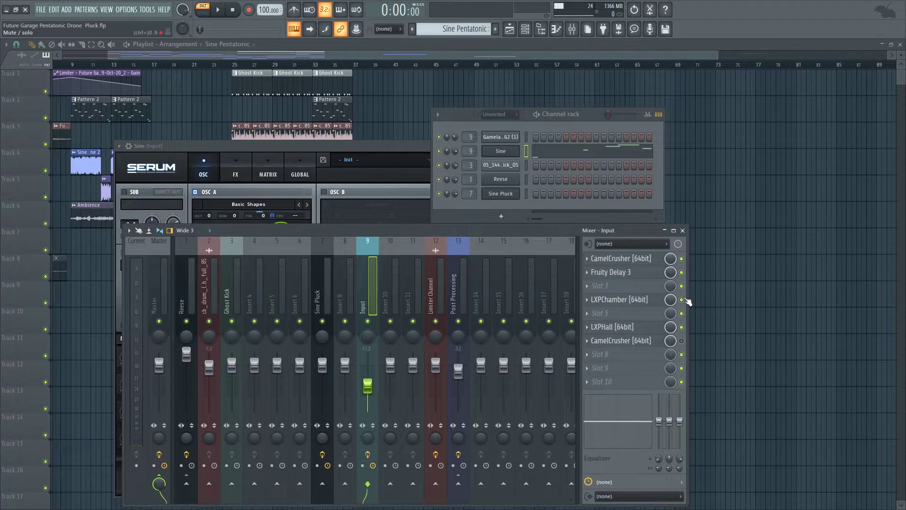
left_click(639, 263)
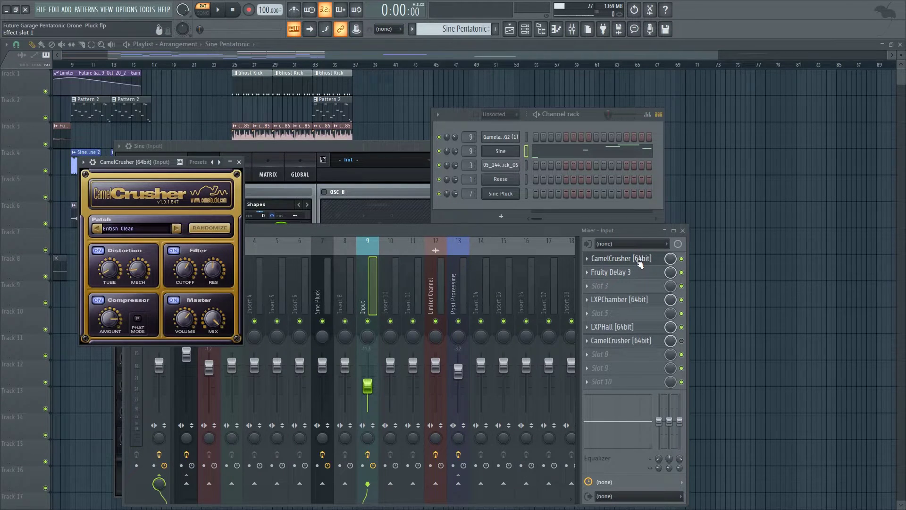
left_click(639, 264)
Mute LXPChamber, LXPHall and Fruity Delay 3, then audition the dry Input channel
left_click(681, 326)
left_click(681, 300)
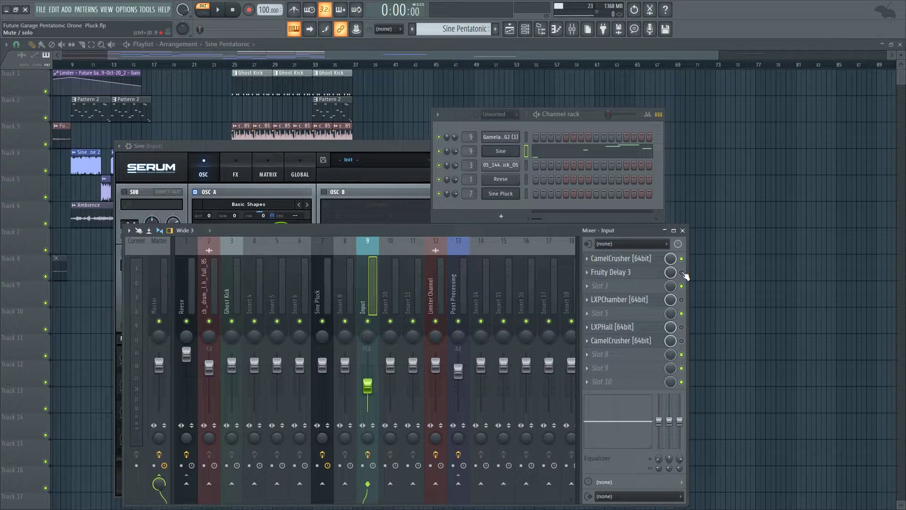
left_click(682, 272)
key("space")
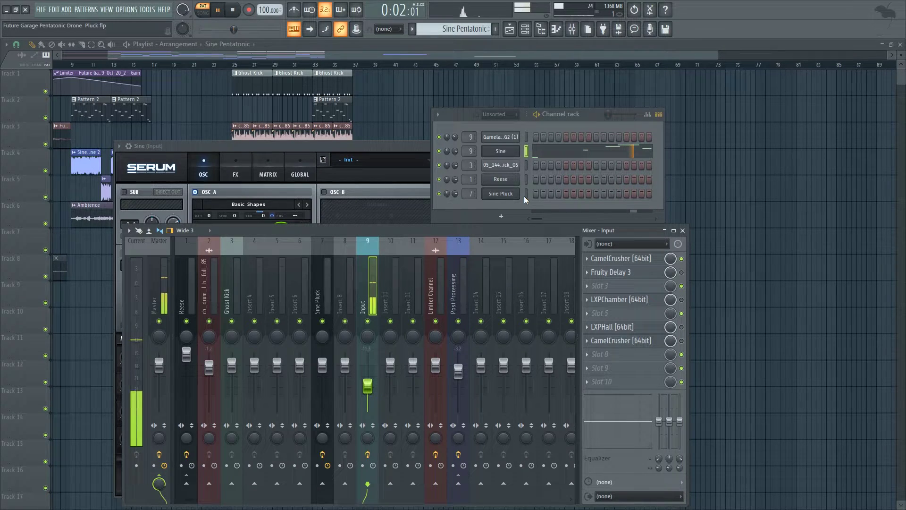
key("space")
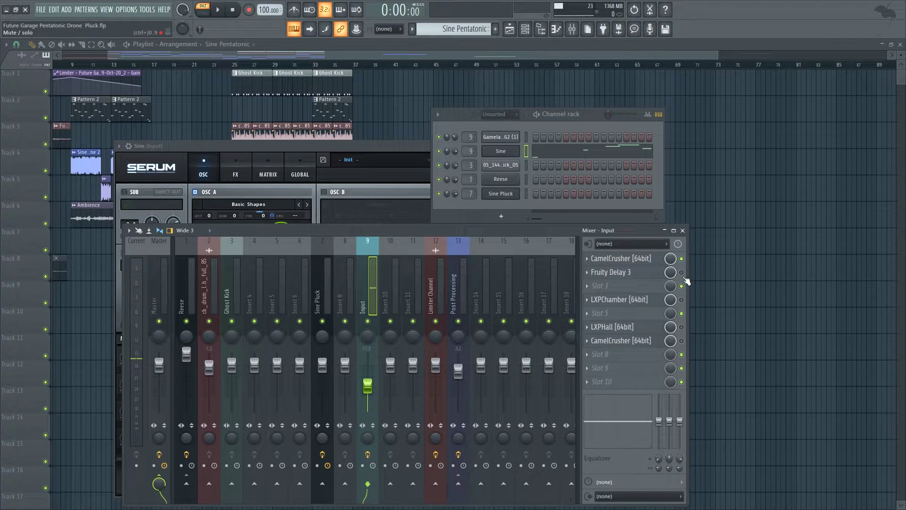
Open Fruity Delay 3 on the Input insert, preview playback, and close its window
left_click(654, 274)
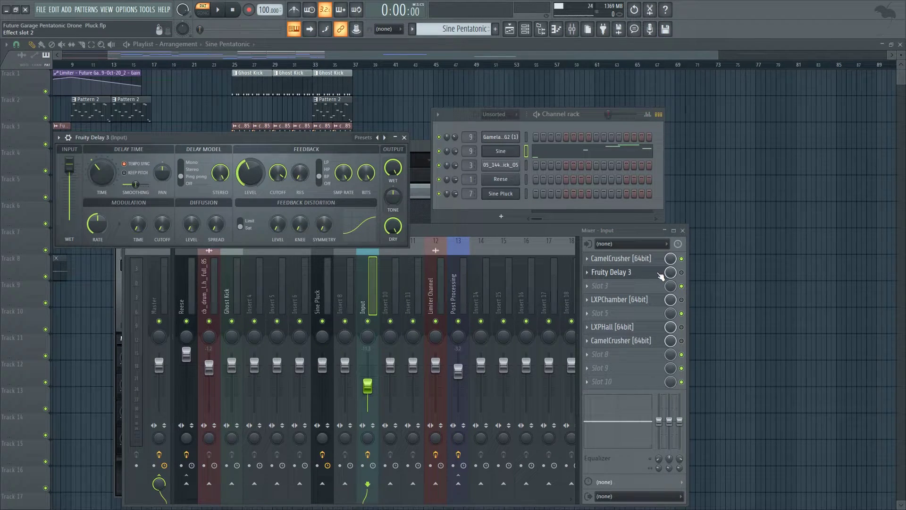
left_click(683, 274)
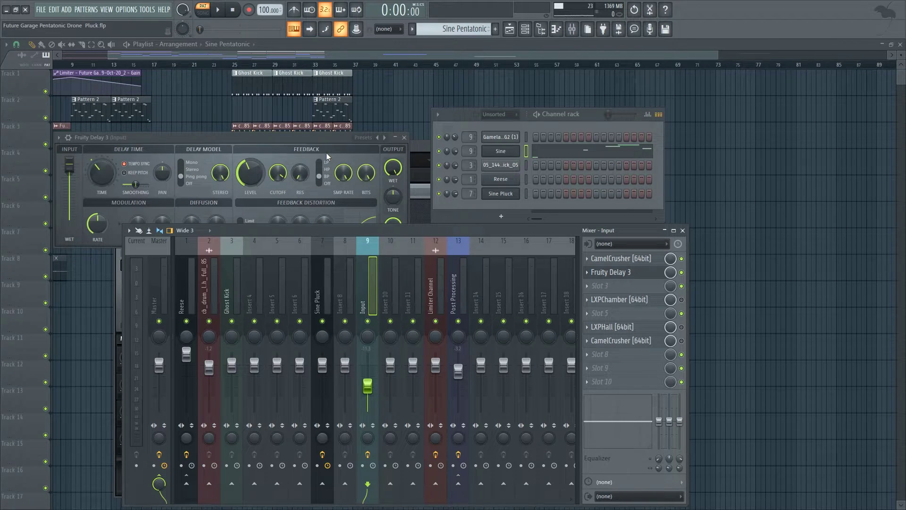
key("space")
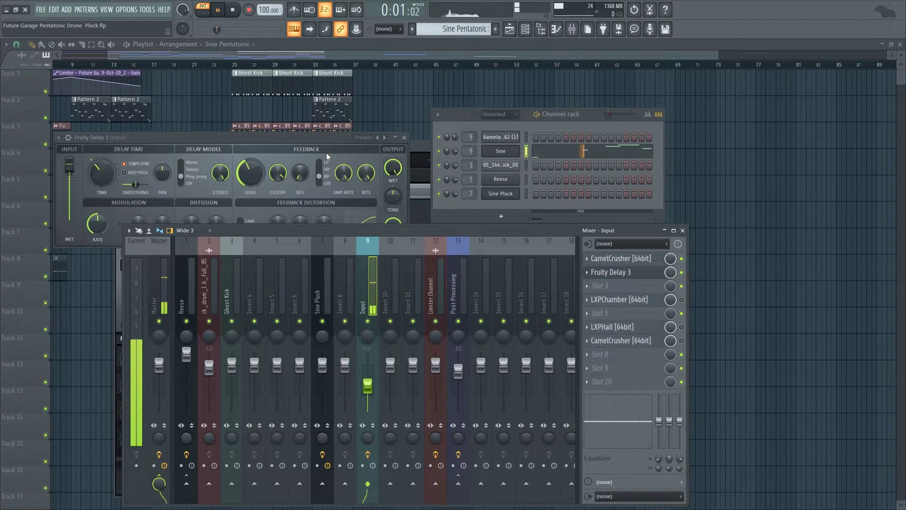
left_click(406, 138)
left_click(404, 138)
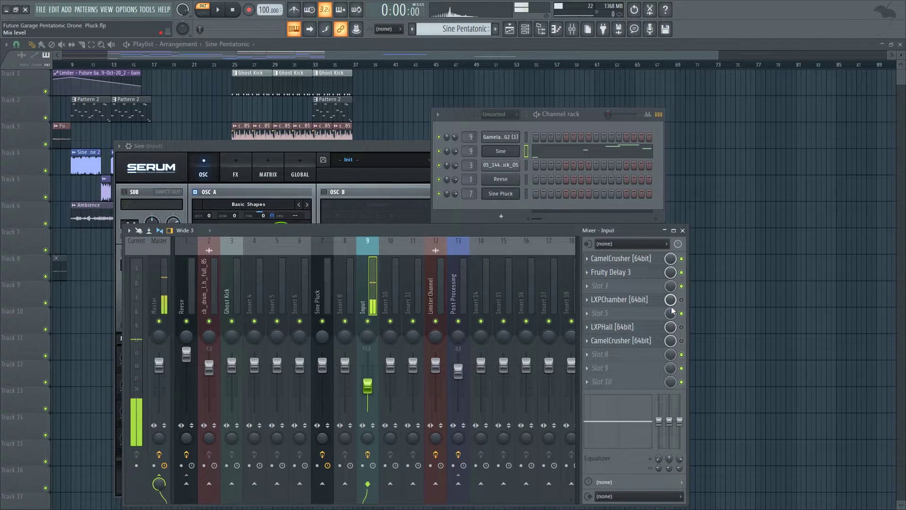
Enable LXPChamber, inspect both Lexicon reverbs, then enable the slot-7 CamelCrusher and open it
left_click(682, 299)
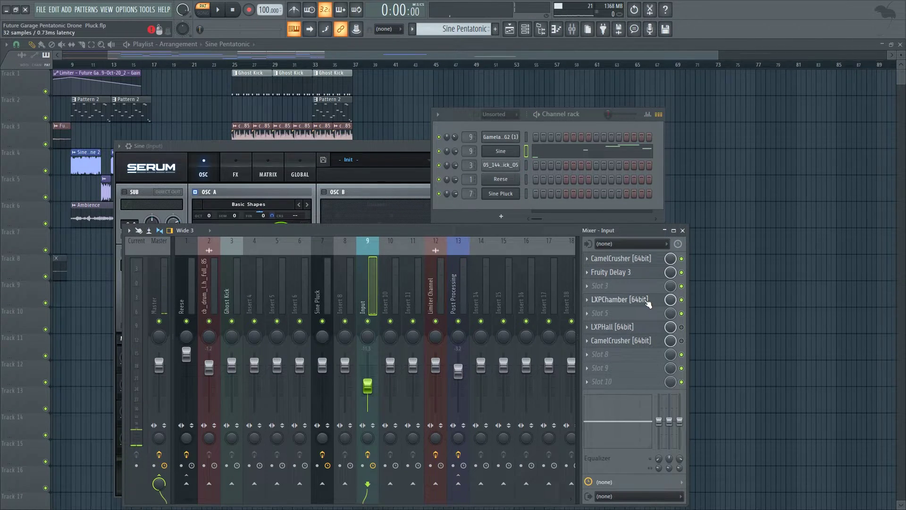
left_click(643, 301)
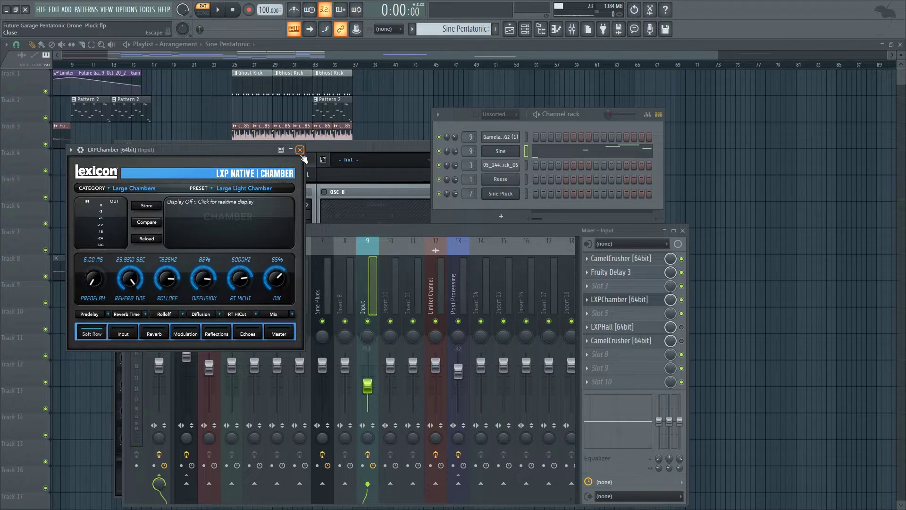
left_click(300, 149)
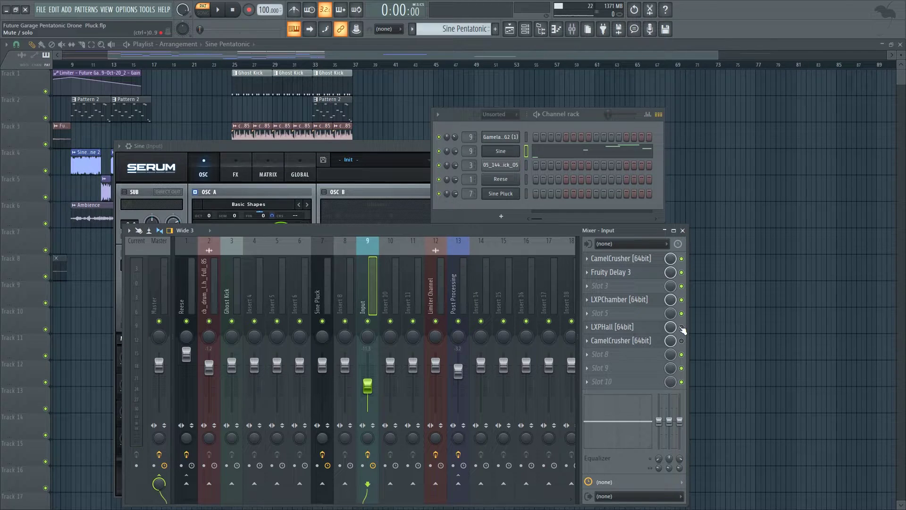
left_click(650, 327)
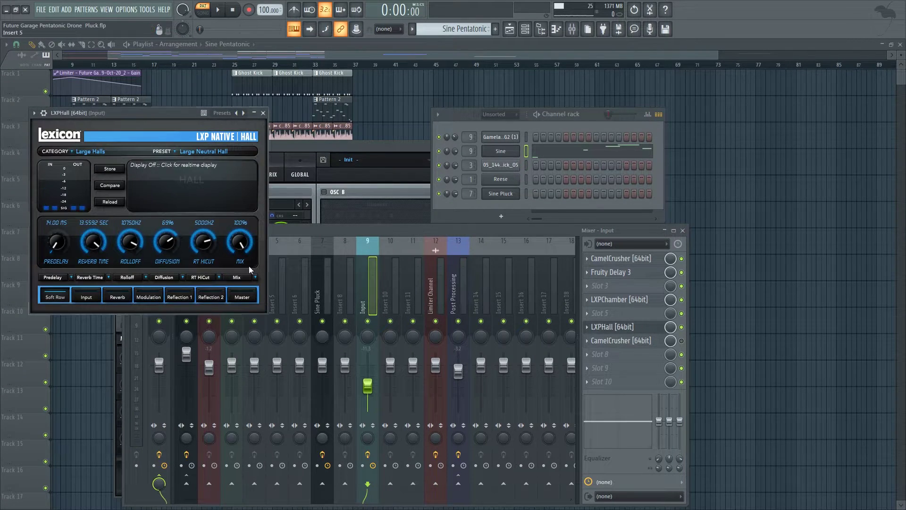
left_click(263, 113)
left_click(681, 340)
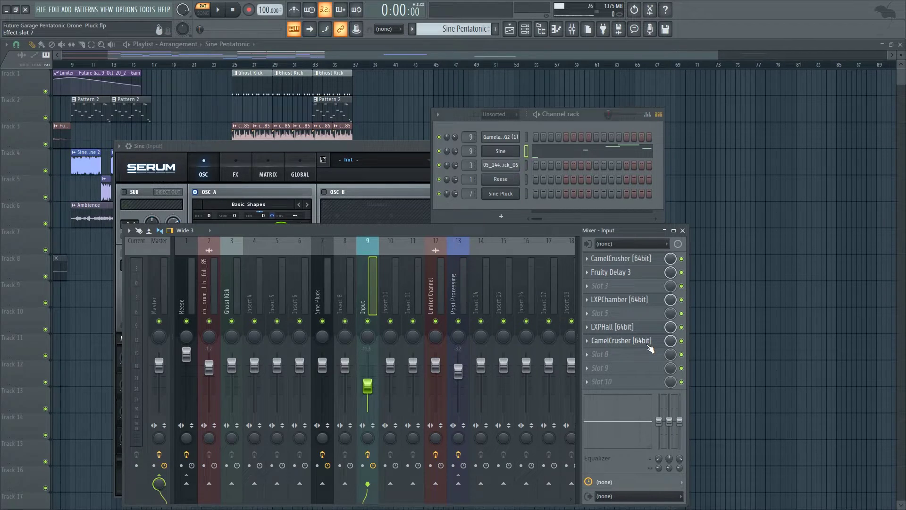
left_click(649, 345)
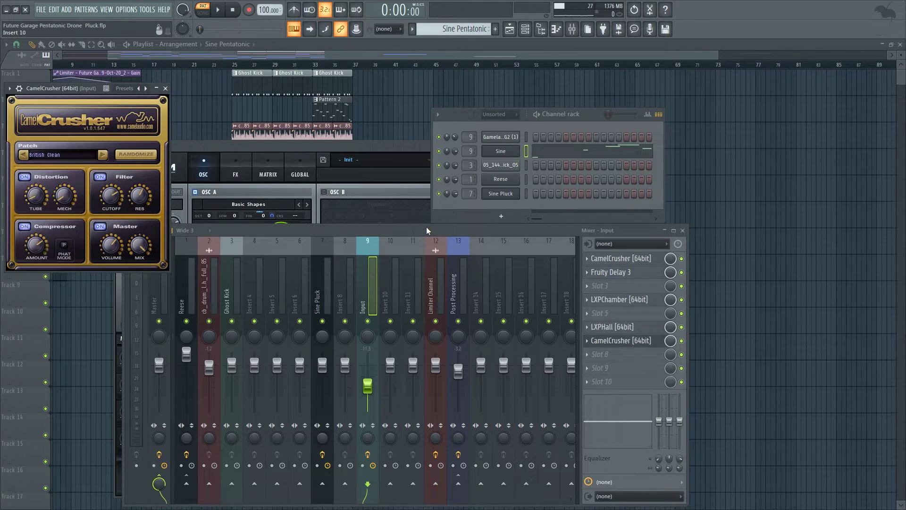
Audition the effects chain, then set the song position to bar 57 and preview from there
key("space")
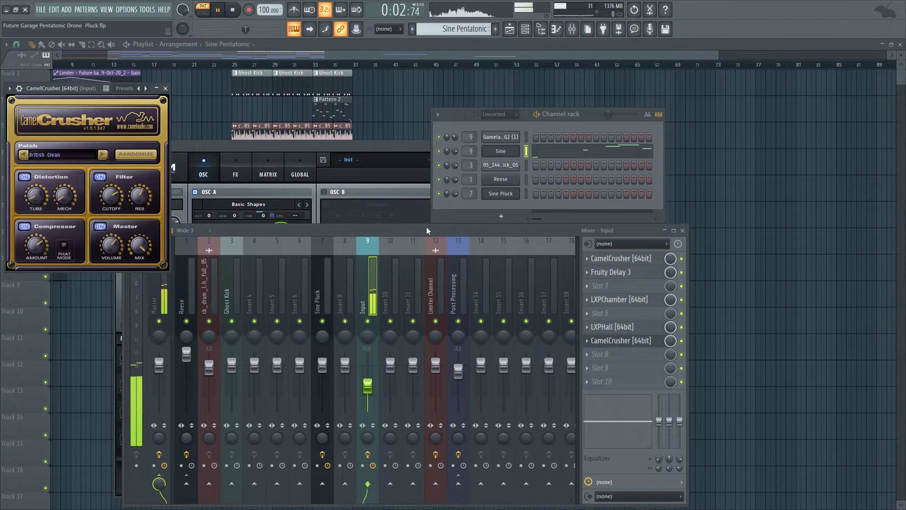
key("space")
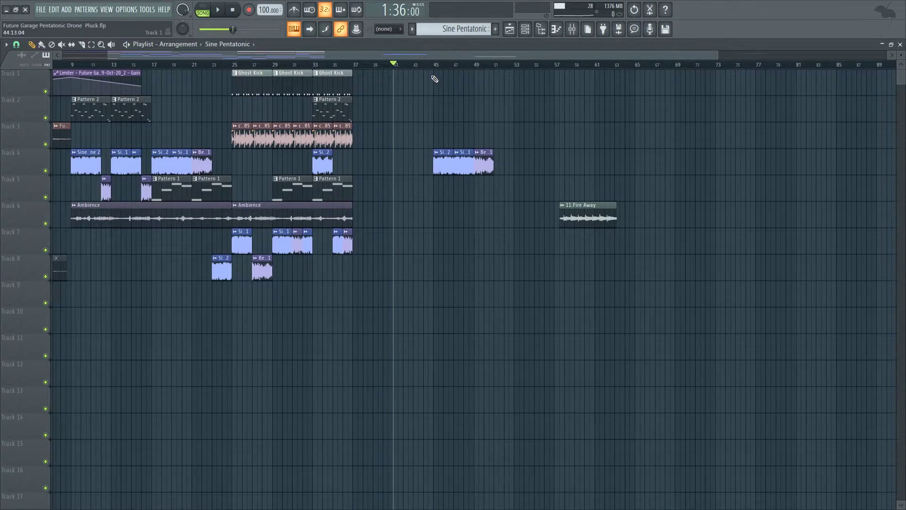
left_click_drag(454, 58, 505, 56)
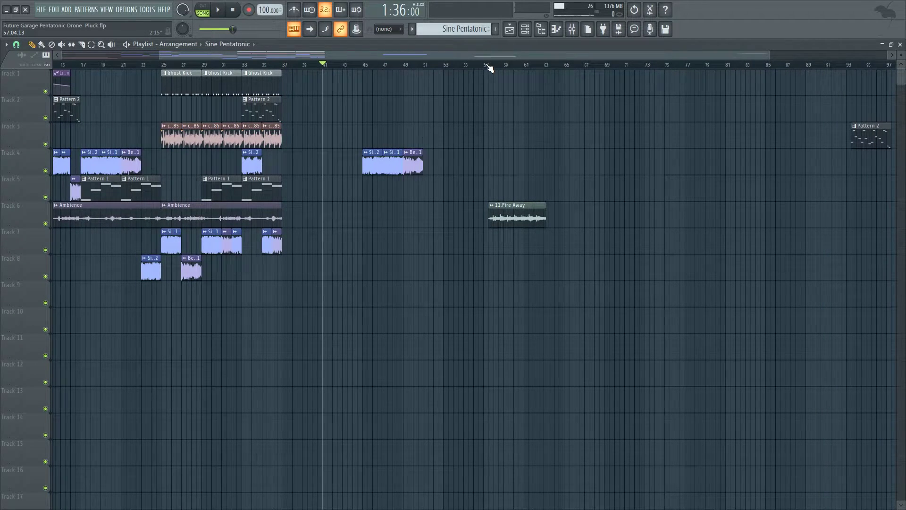
left_click(486, 64)
left_click(492, 64)
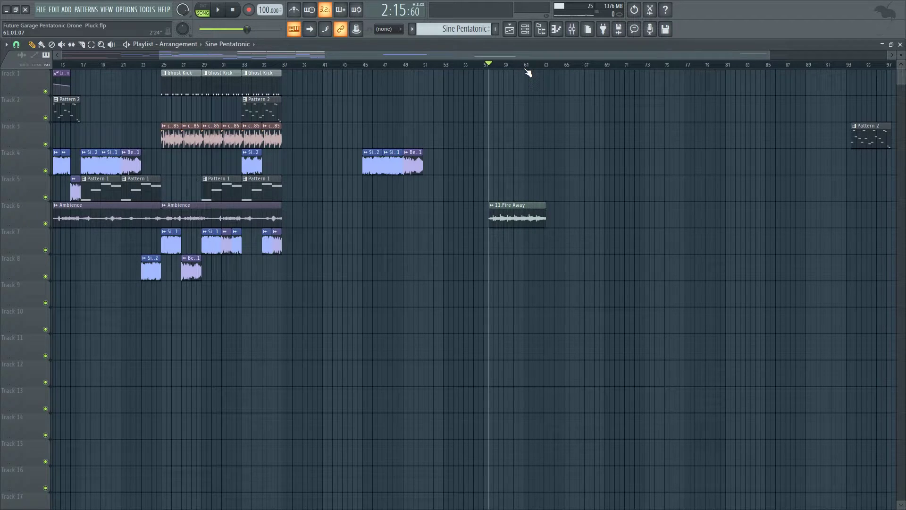
key("space")
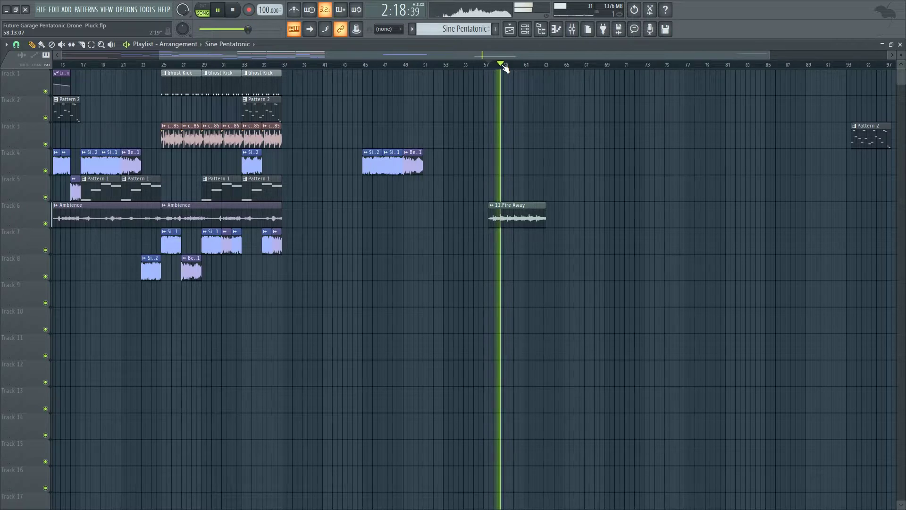
key("space")
Switch to pattern mode and open Edison on the Master insert
left_click(571, 29)
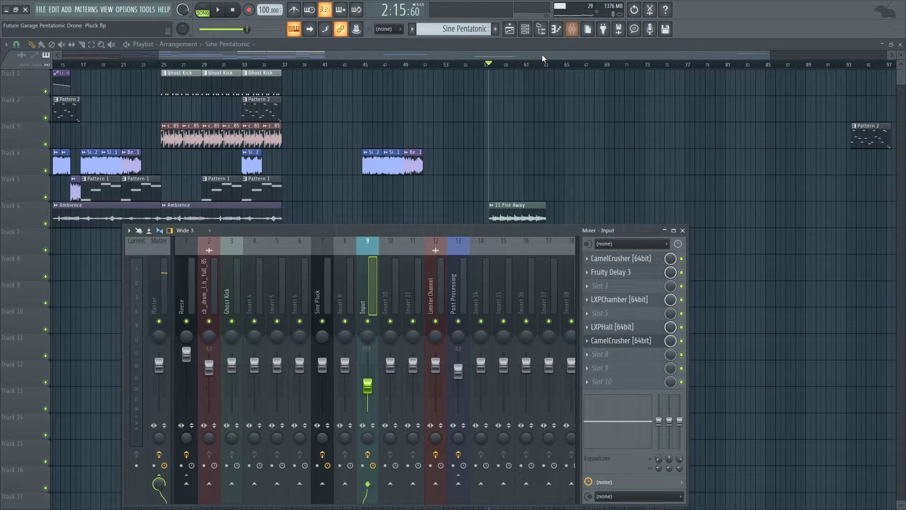
left_click(529, 30)
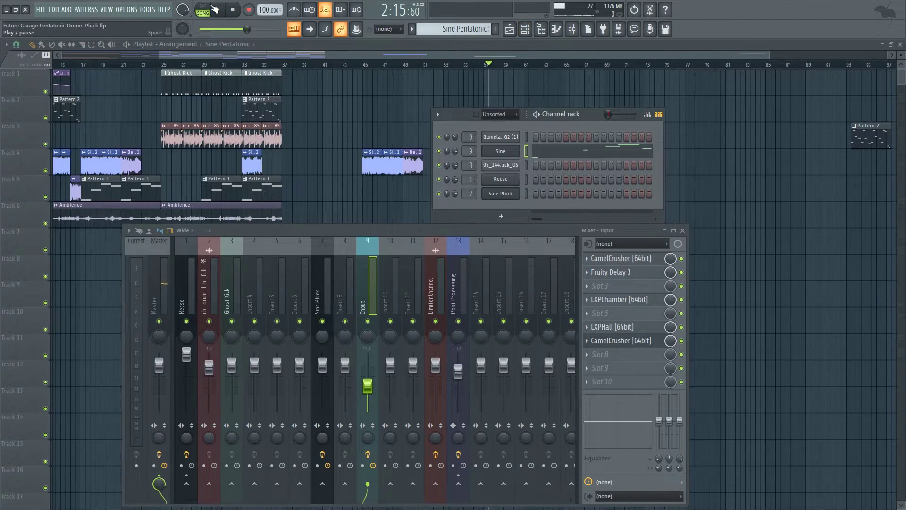
key("l")
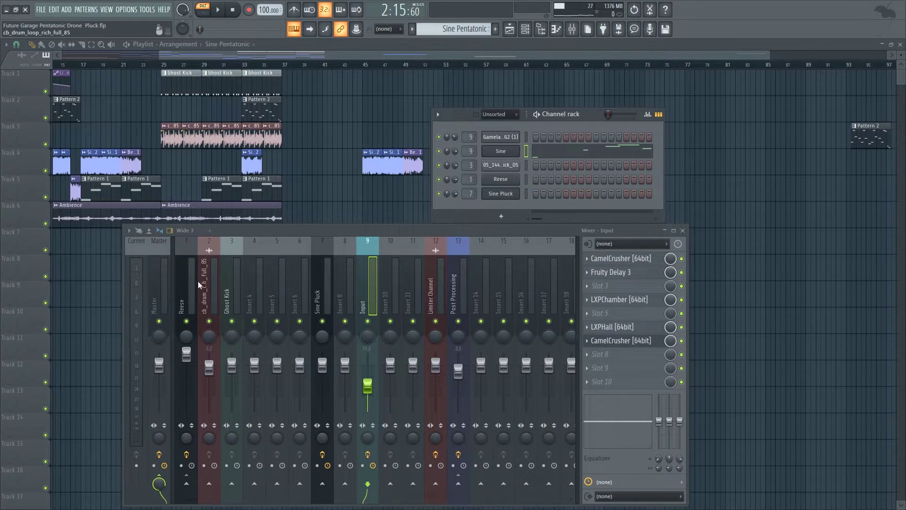
left_click(163, 267)
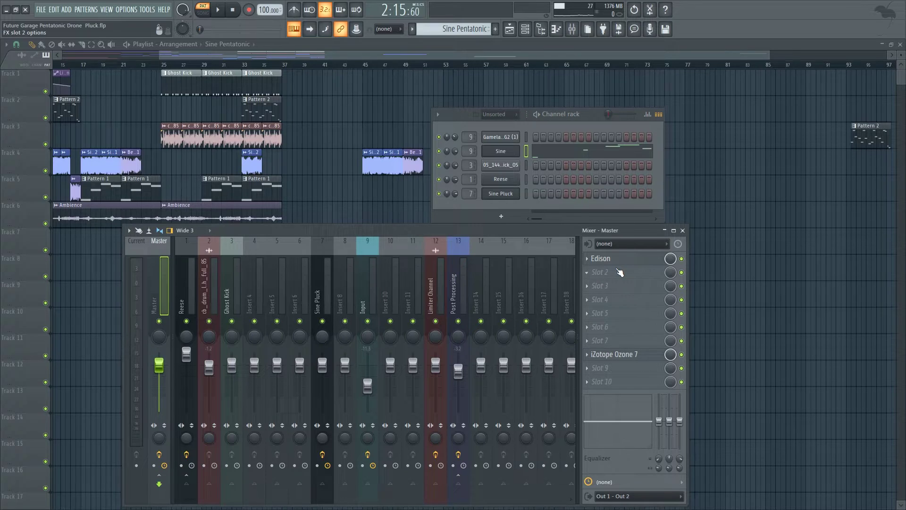
left_click(622, 259)
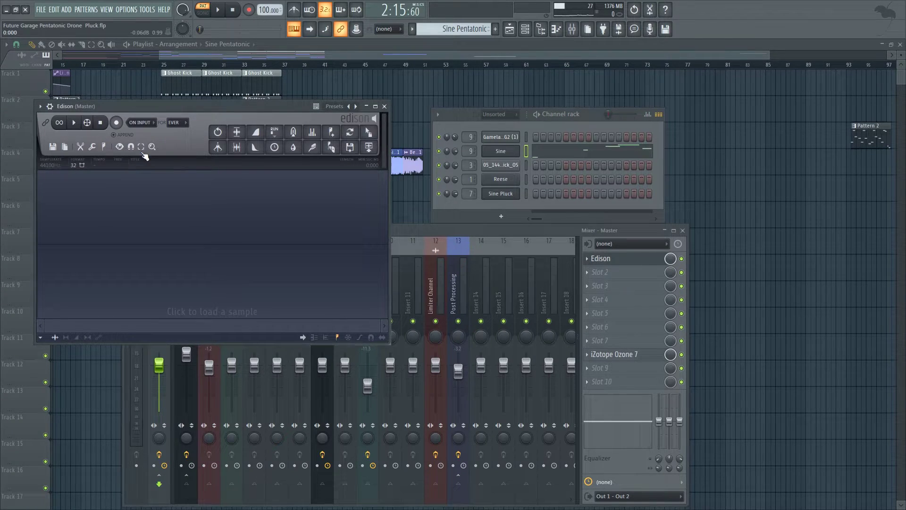
Record about 42 seconds of the Sine Pentatonic pattern into Edison
left_click(116, 122)
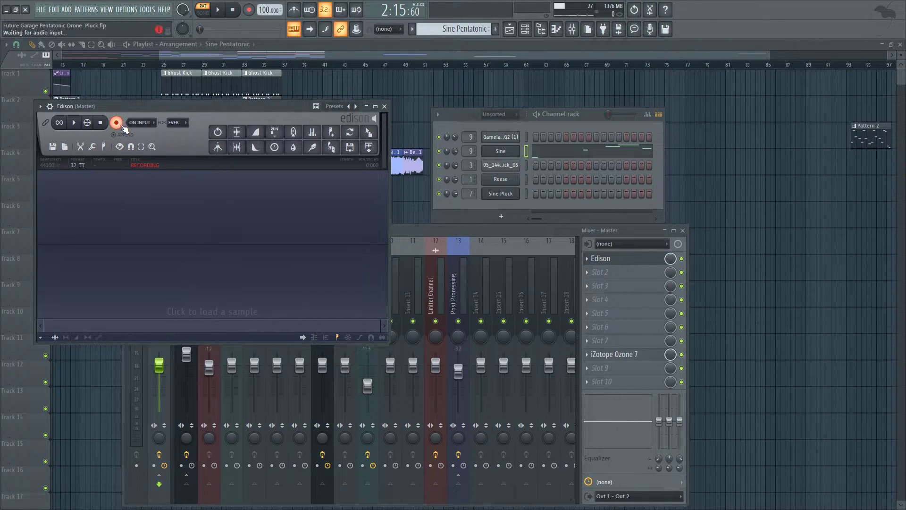
left_click(451, 125)
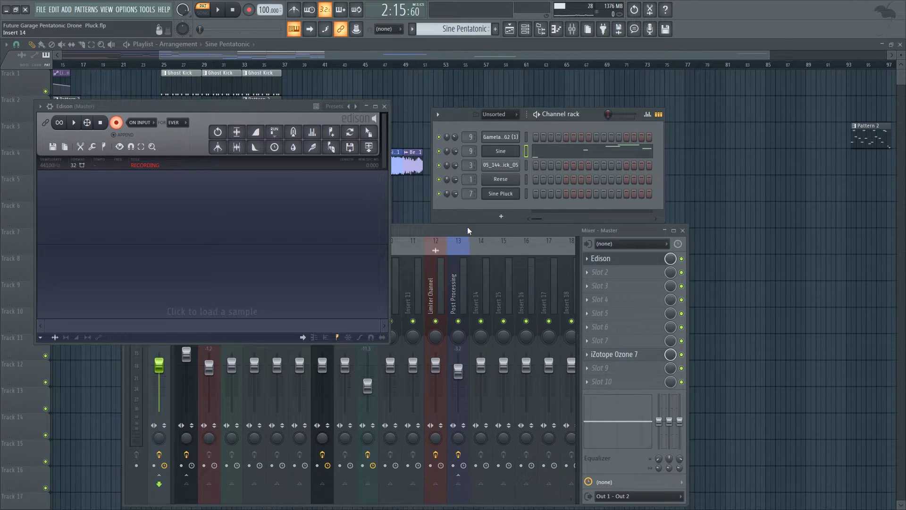
key("space")
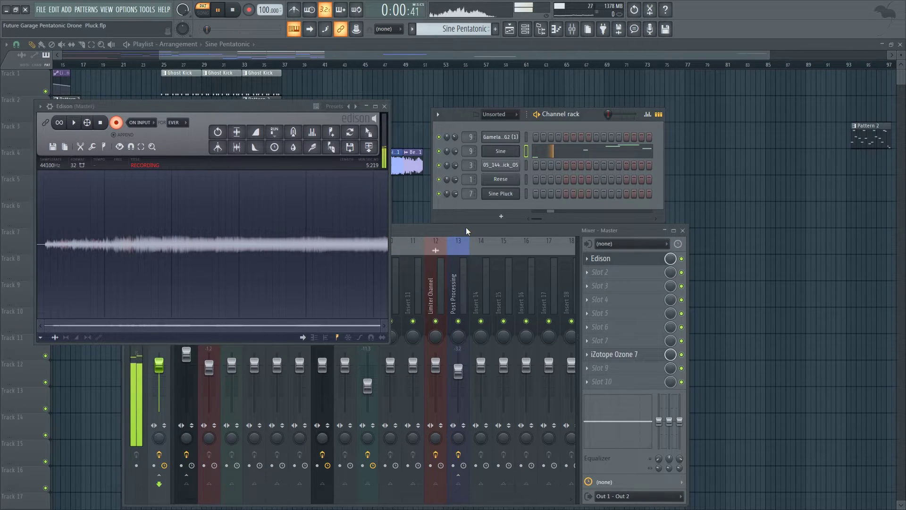
key("space")
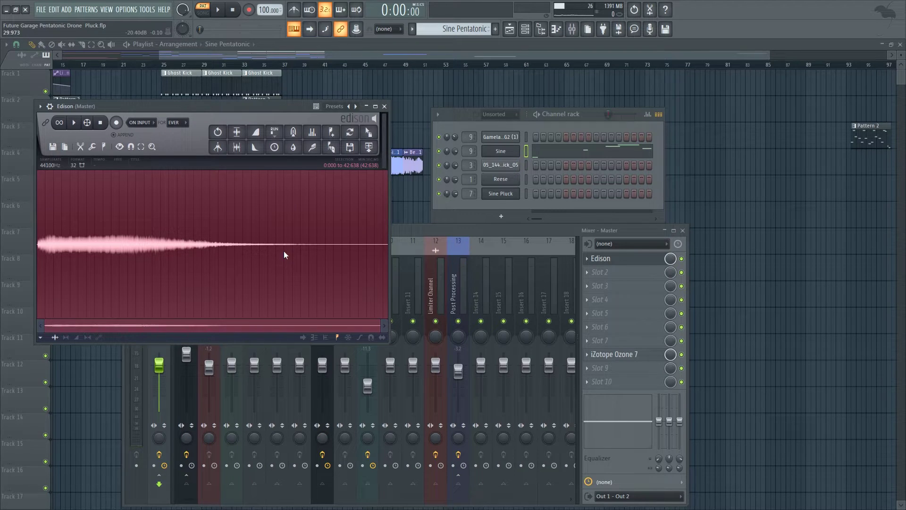
Audition sections of the Edison recording, including 1.662–7.221 s
left_click(294, 257)
left_click_drag(264, 260, 391, 243)
double_click(45, 242)
left_click(45, 242)
left_click_drag(51, 240, 97, 249)
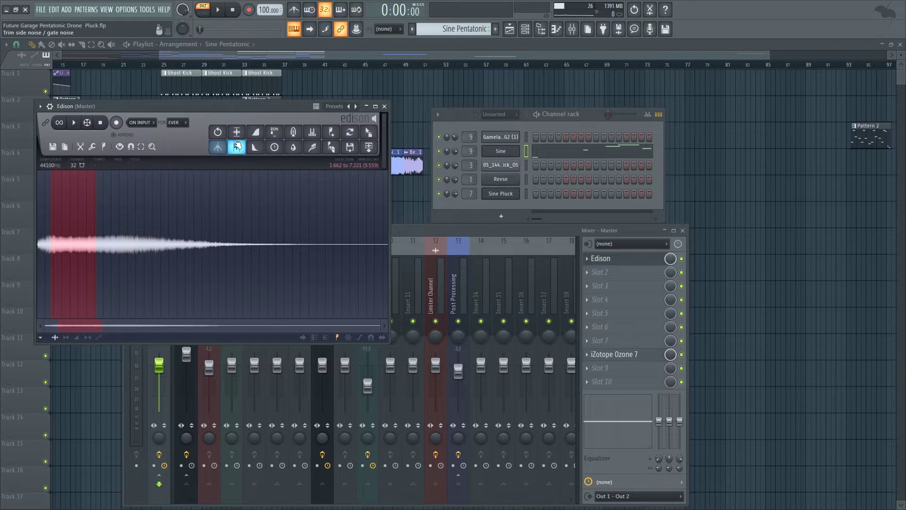
left_click(237, 146)
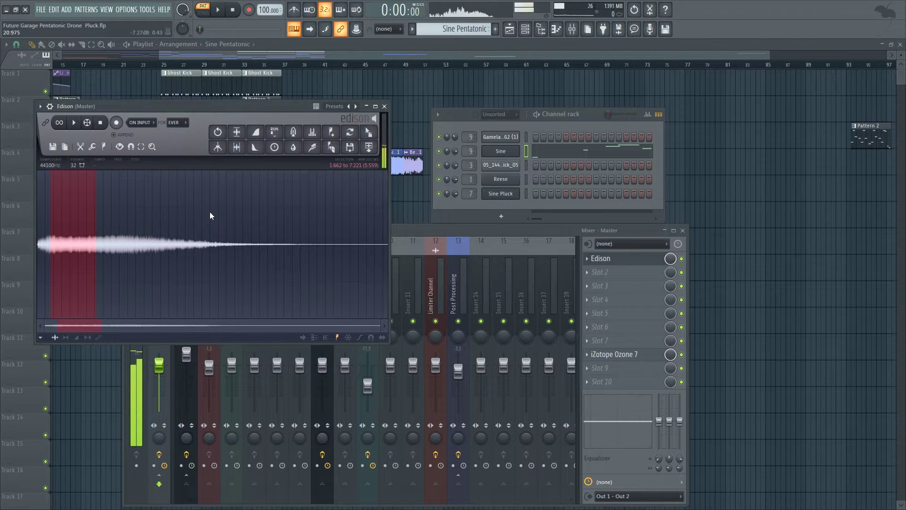
Normalize the tail from 23.2 s and drag the recording into the playlist at bar 1
left_click(216, 223)
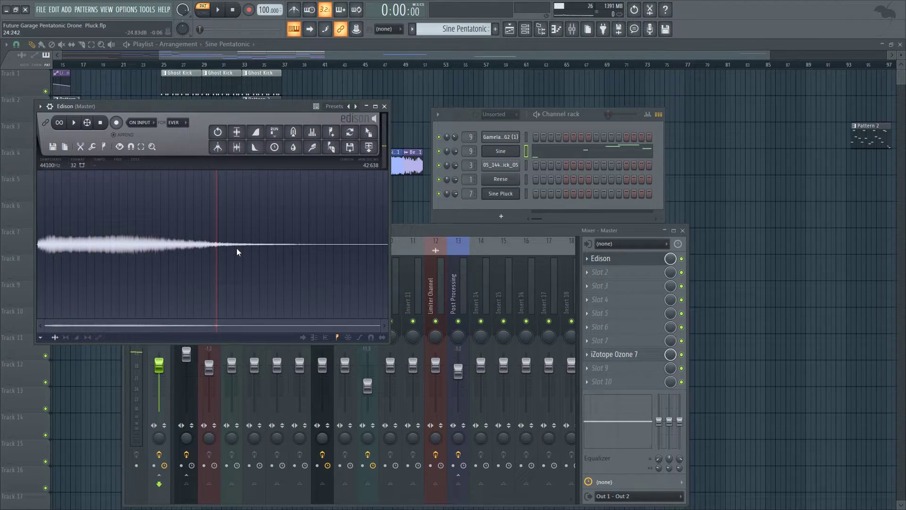
left_click_drag(228, 250, 384, 232)
left_click(236, 132)
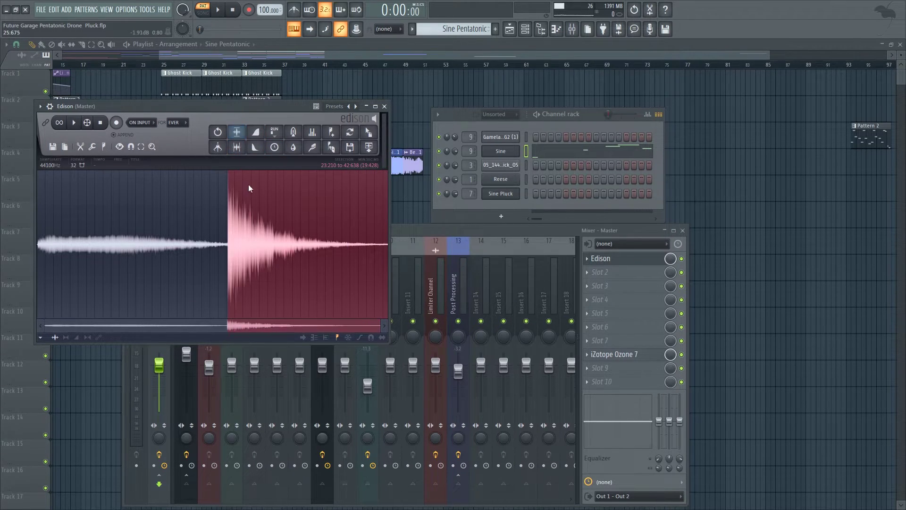
key("space")
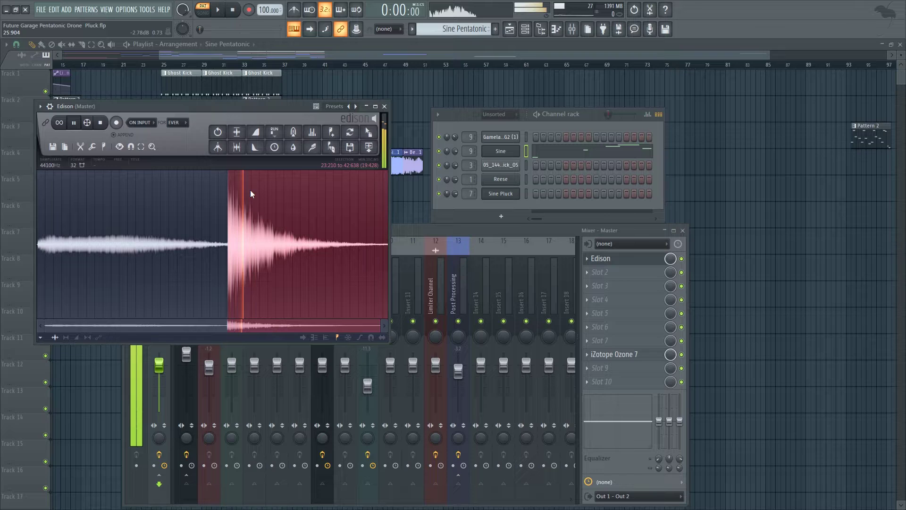
key("space")
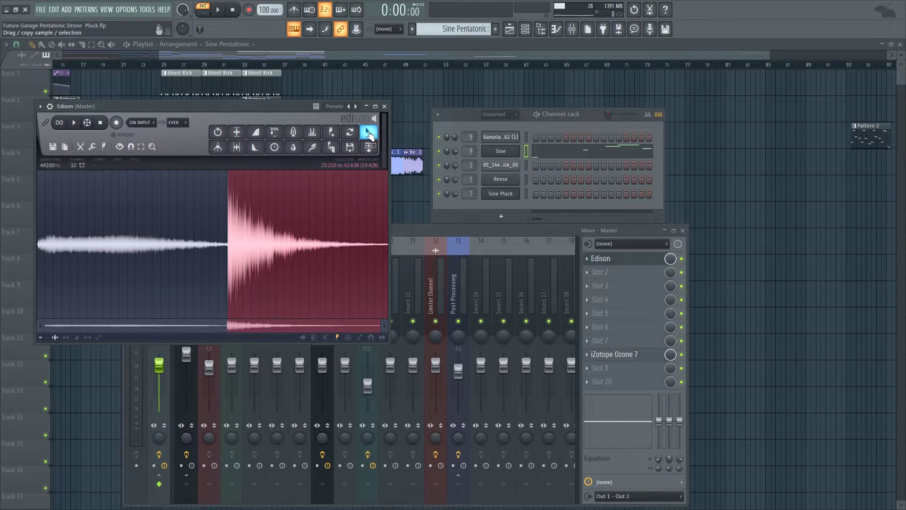
left_click_drag(370, 134, 34, 289)
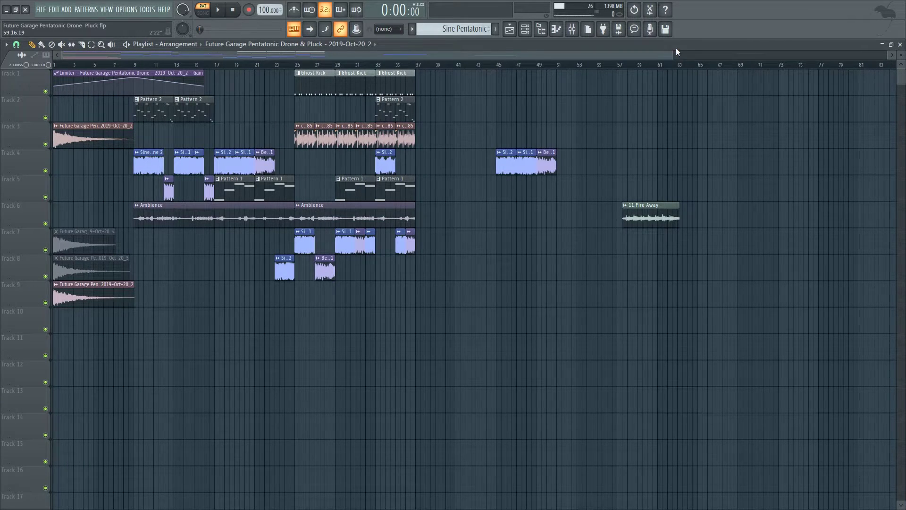
Show the Unsorted channel group, select the Gamelan channel, and play the Bell Pentatonic pattern
left_click(571, 29)
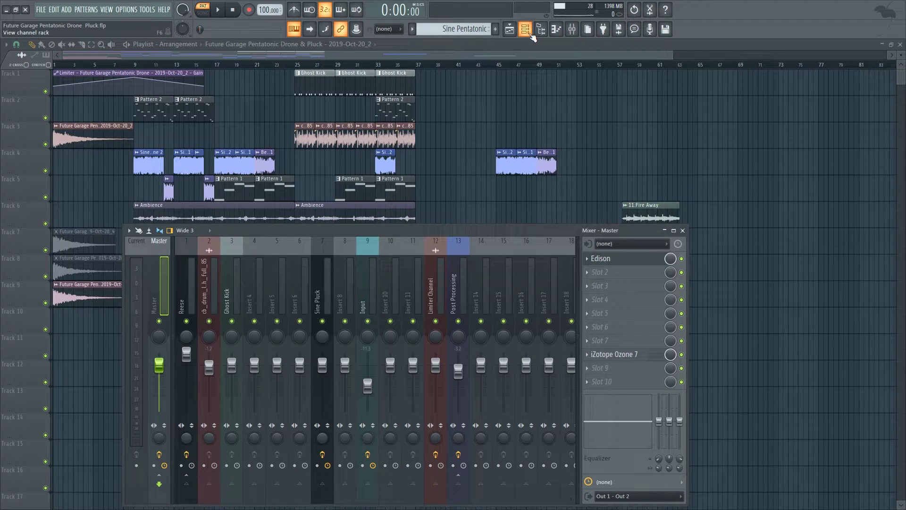
left_click(525, 29)
left_click(515, 114)
left_click(496, 132)
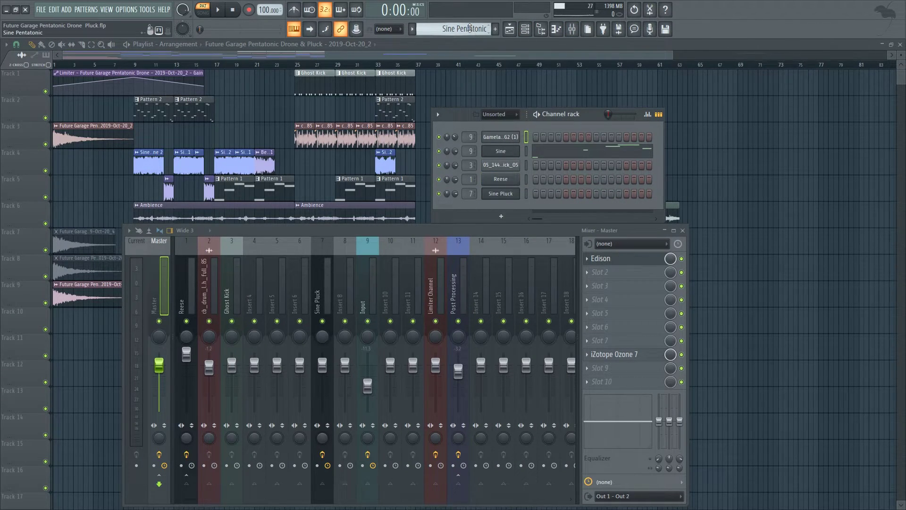
scroll(465, 29, "down", 1)
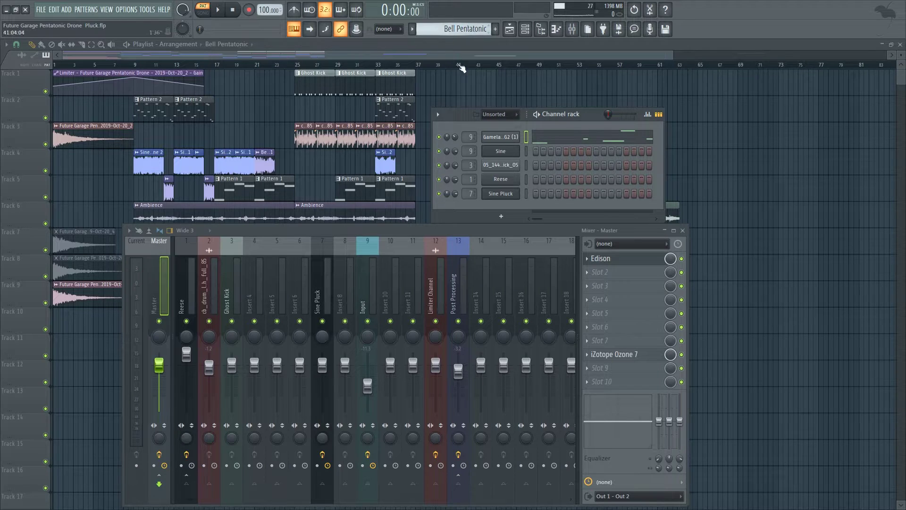
left_click(366, 286)
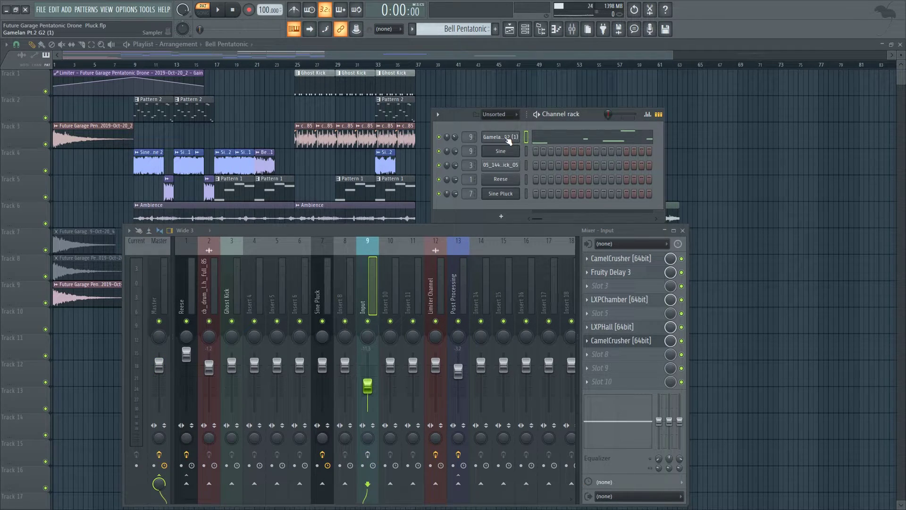
key("space")
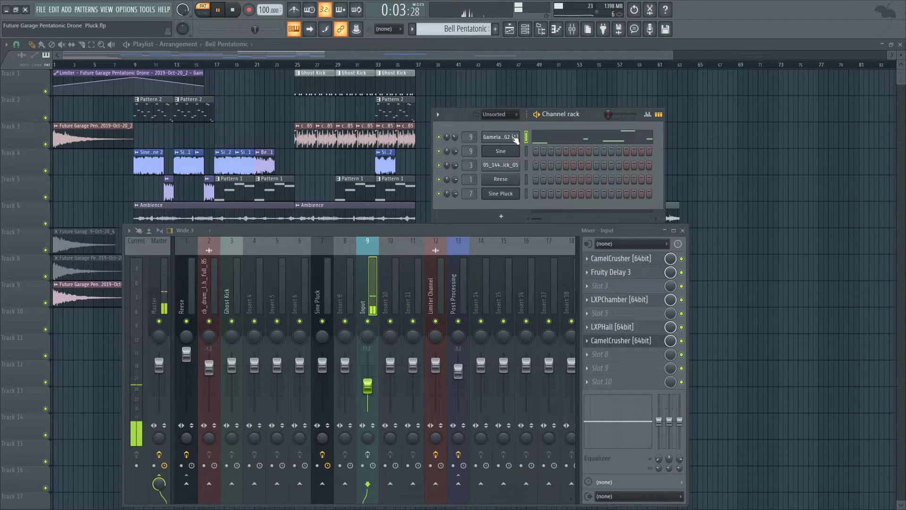
key("space")
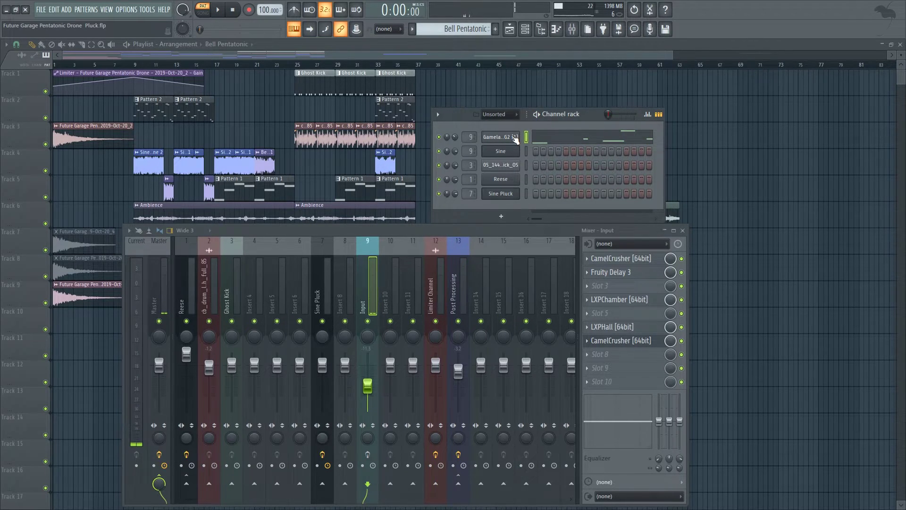
Review the Gamelan melody from D#4 to D#5 in the piano roll, then close it
right_click(517, 138)
left_click(527, 138)
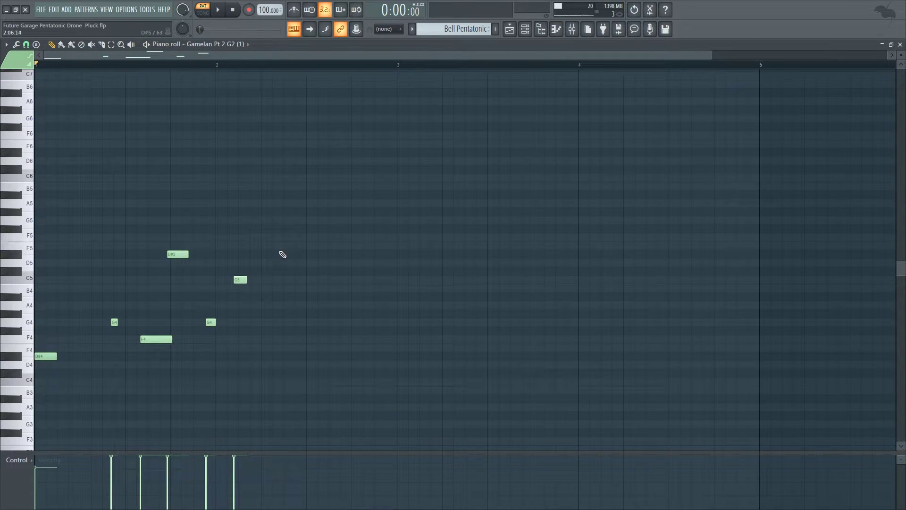
scroll(147, 44, "down", 1)
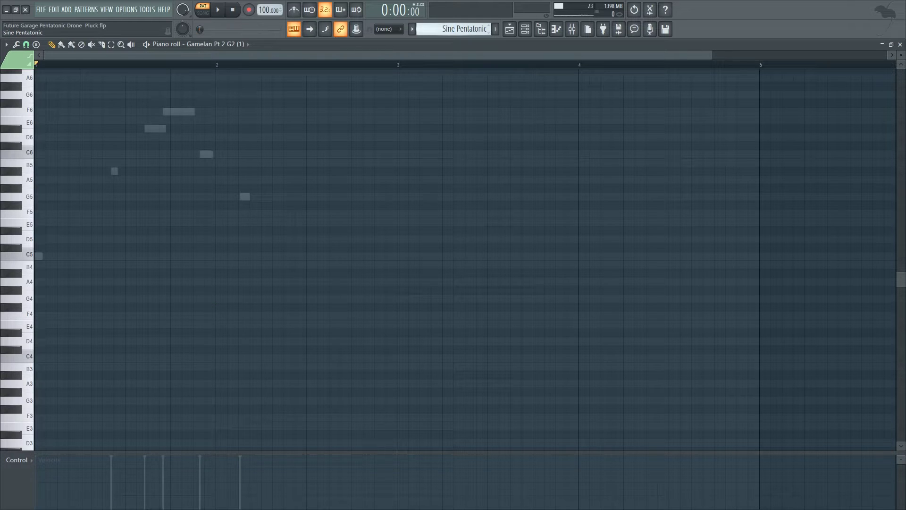
scroll(148, 43, "up", 1)
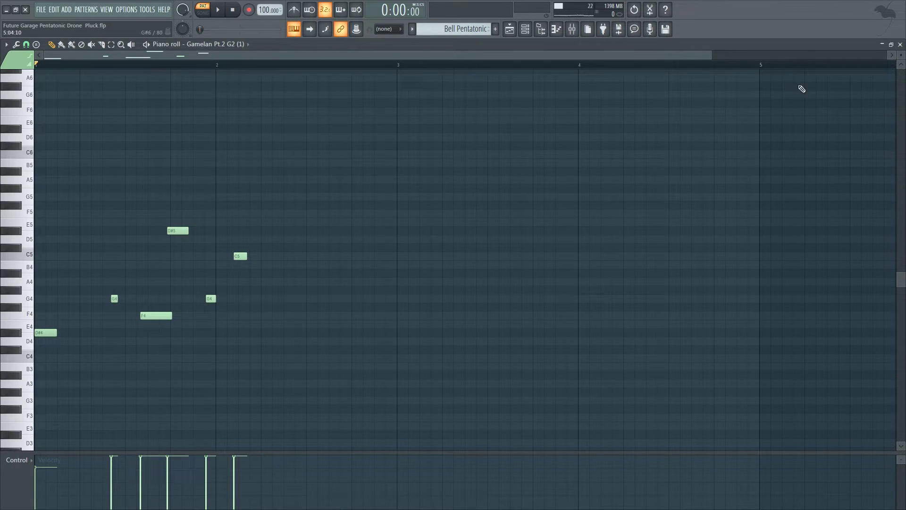
key("F7")
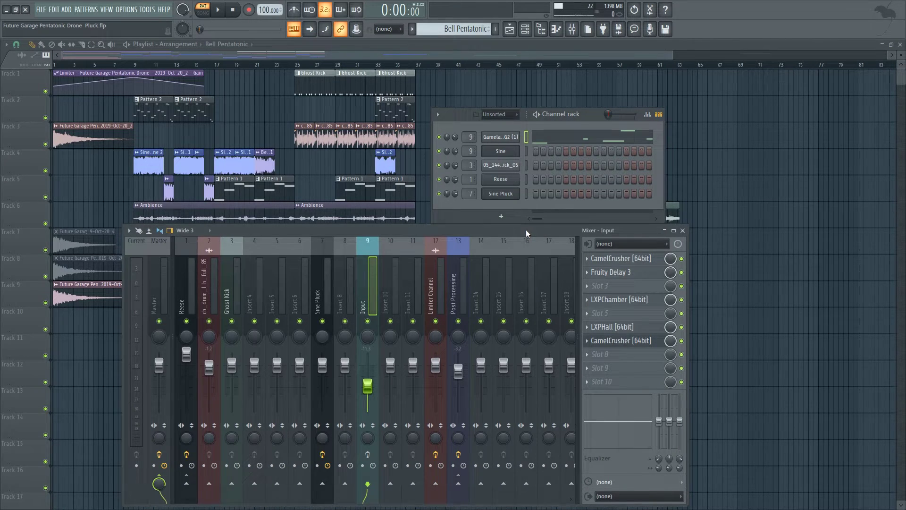
Play the pattern with both CamelCrushers on the Input insert still active
left_click_drag(525, 230, 541, 217)
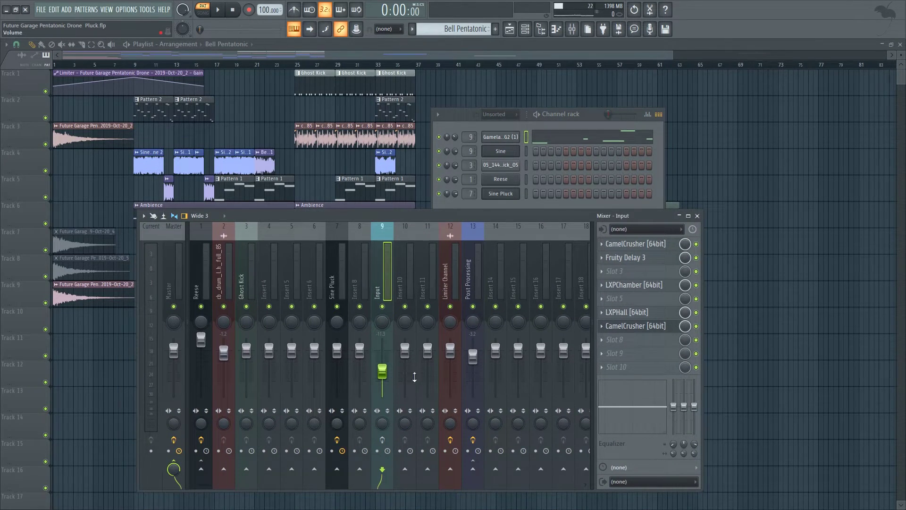
left_click(465, 127)
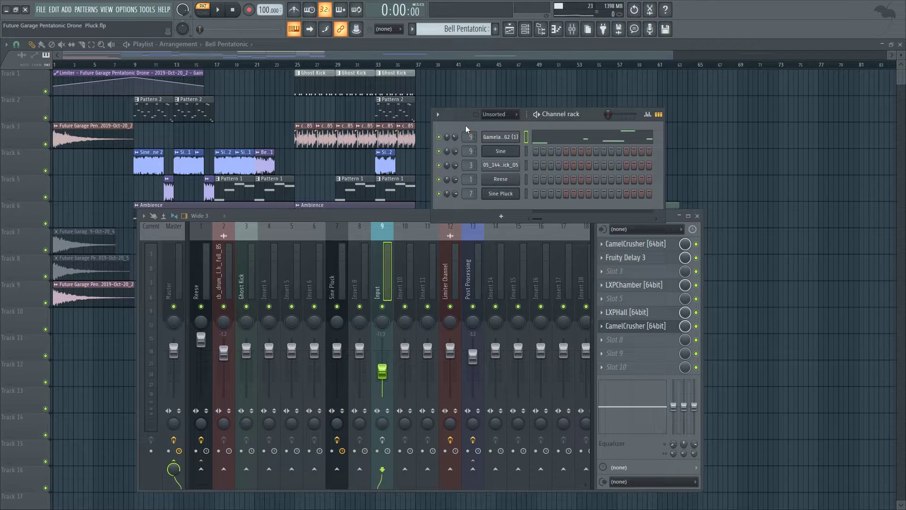
key("space")
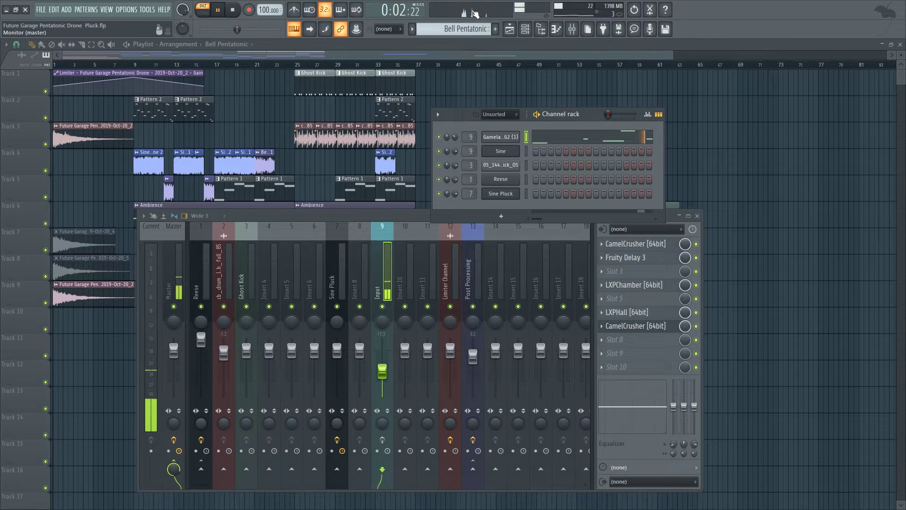
key("space")
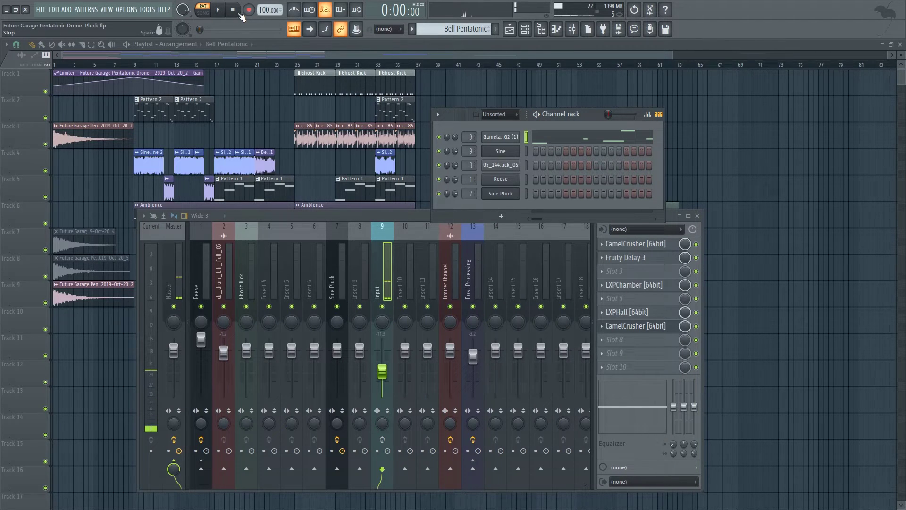
Bypass the second CamelCrusher in slot 7, replay to compare, and zoom the playlist
left_click(696, 327)
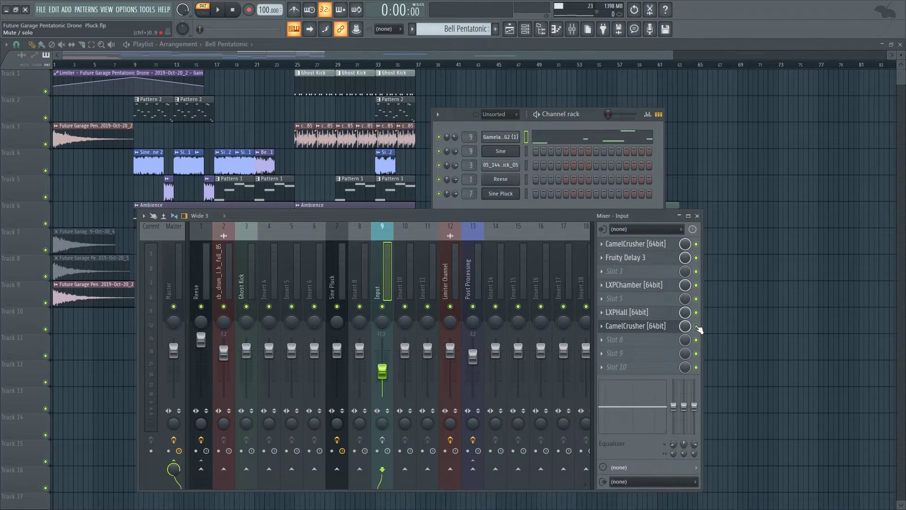
left_click(460, 125)
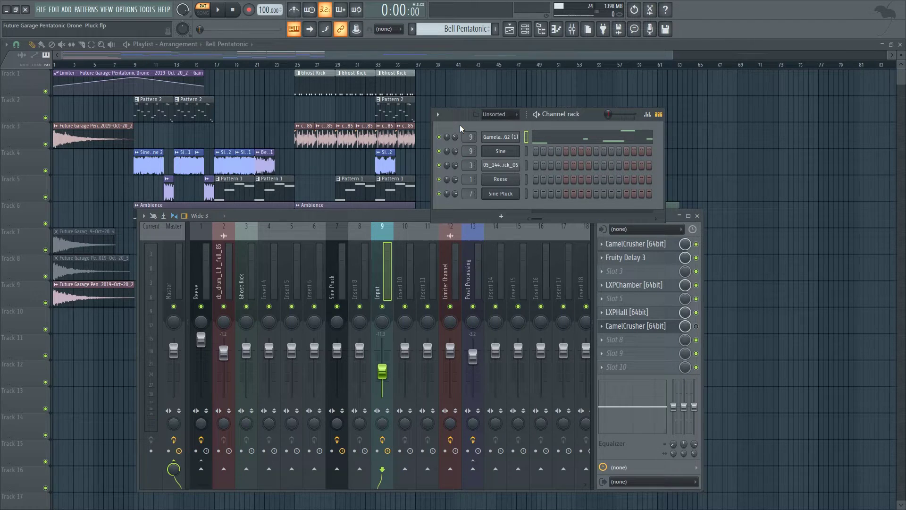
key("space")
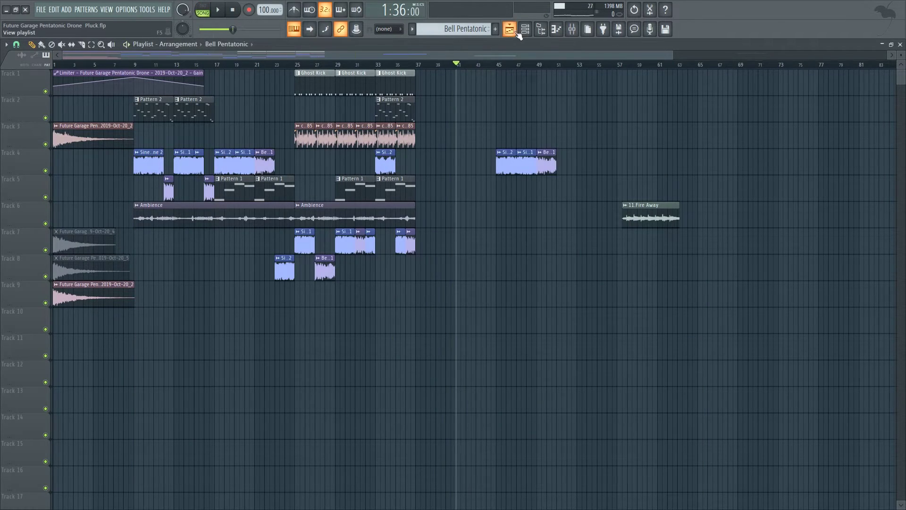
left_click(572, 29)
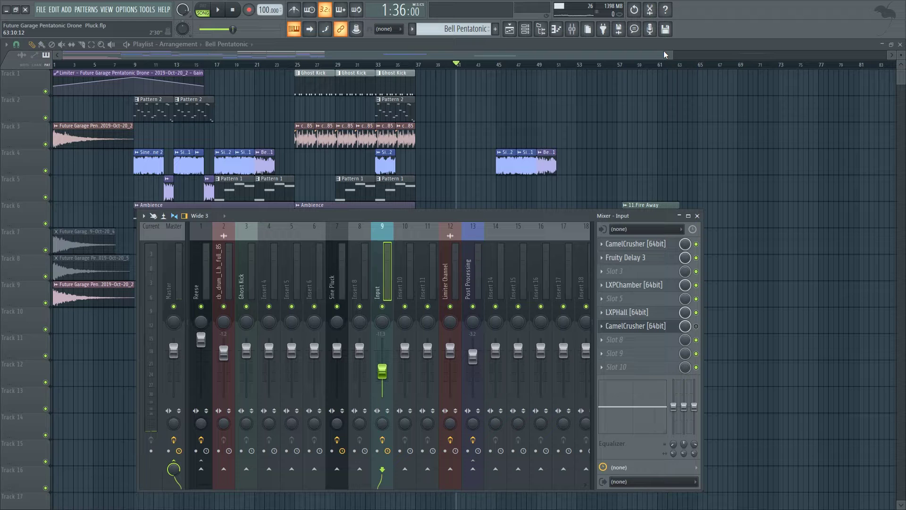
left_click_drag(663, 55, 226, 55)
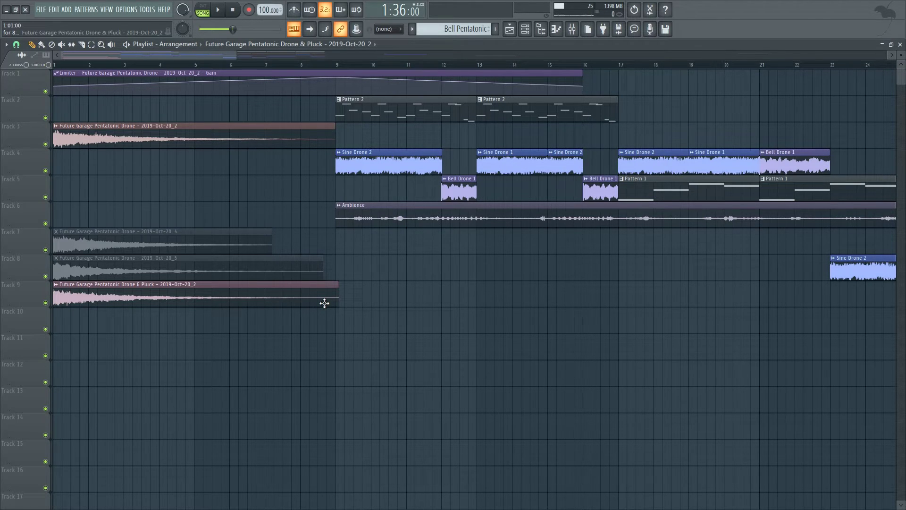
Mute Track 3, link channels to the Limiter Channel insert and open its Fruity Limiter
left_click_drag(237, 58, 211, 117)
left_click(46, 144)
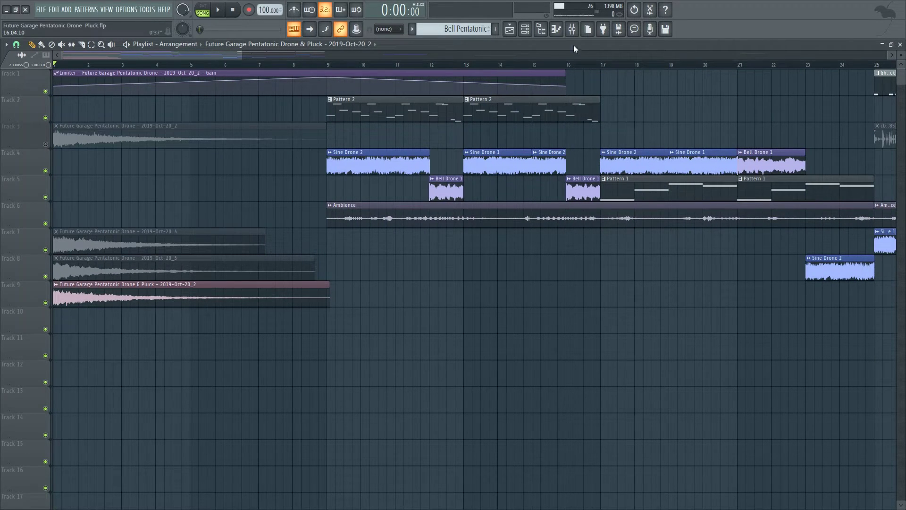
left_click(571, 29)
left_click(452, 279)
right_click(452, 279)
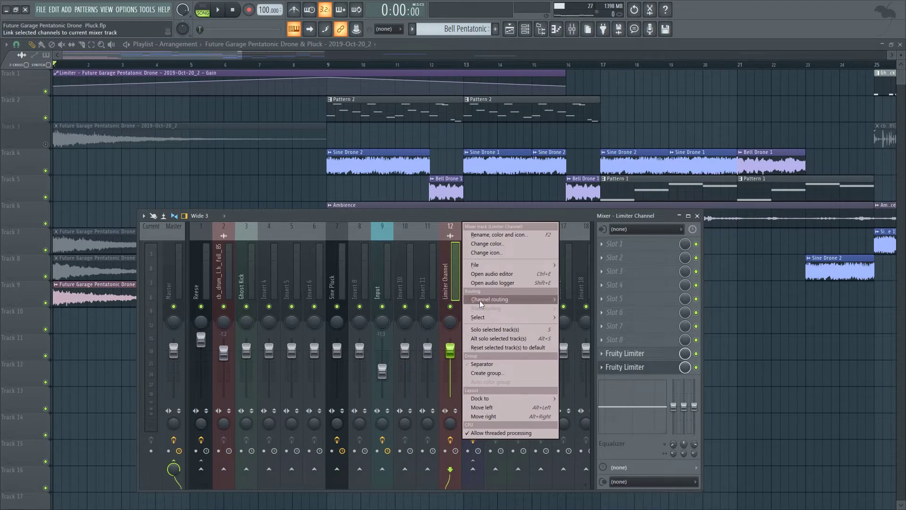
left_click(570, 304)
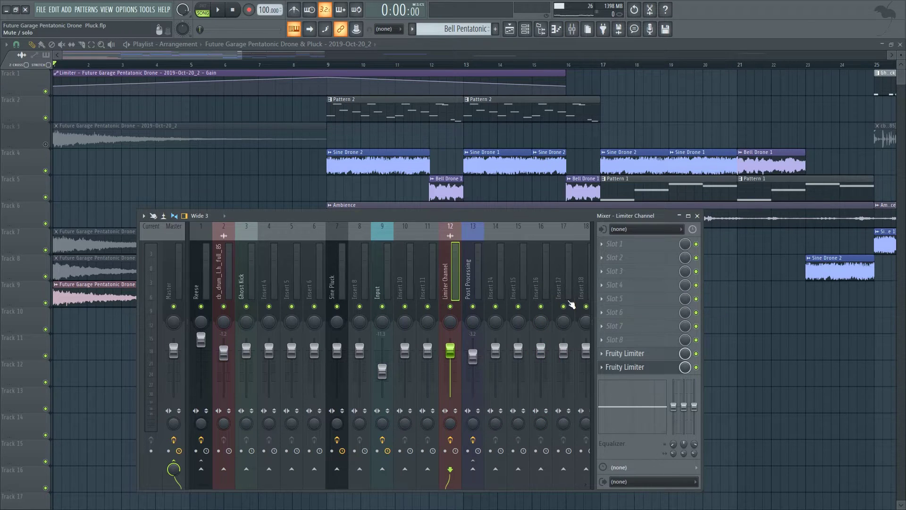
left_click(641, 354)
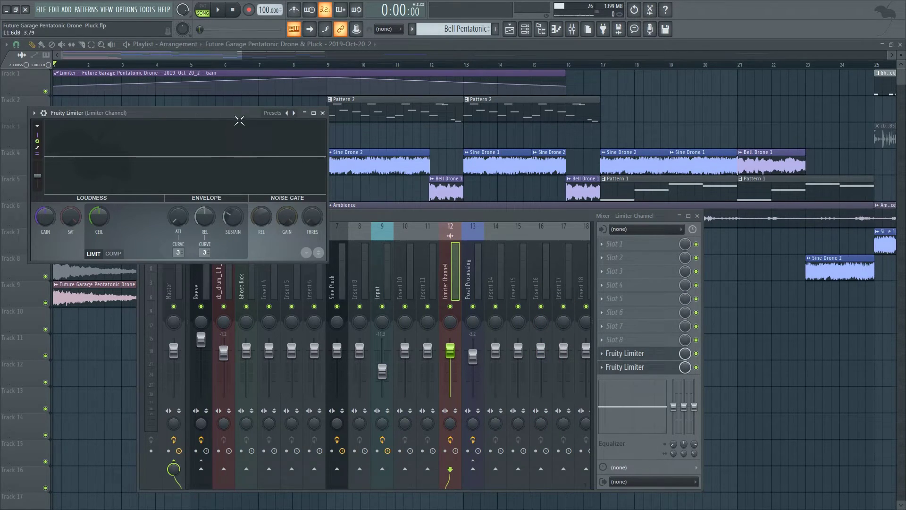
left_click_drag(239, 121, 457, 206)
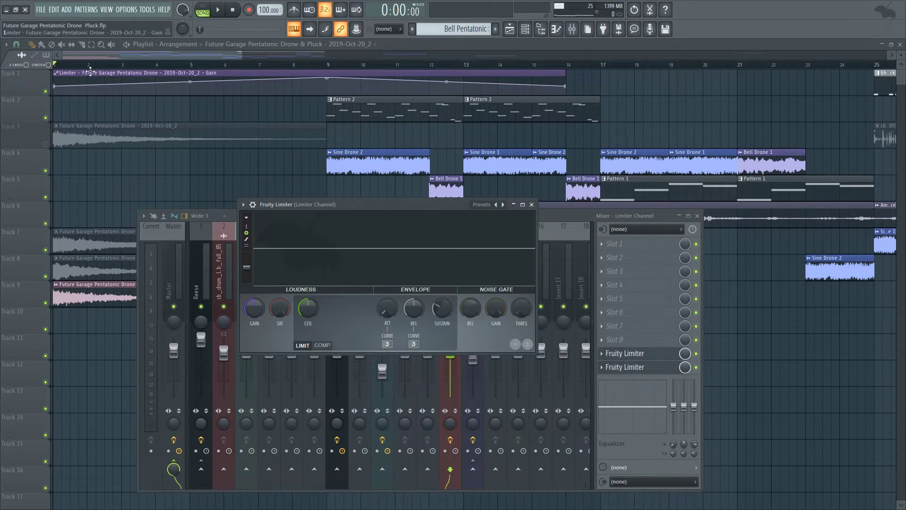
left_click(697, 215)
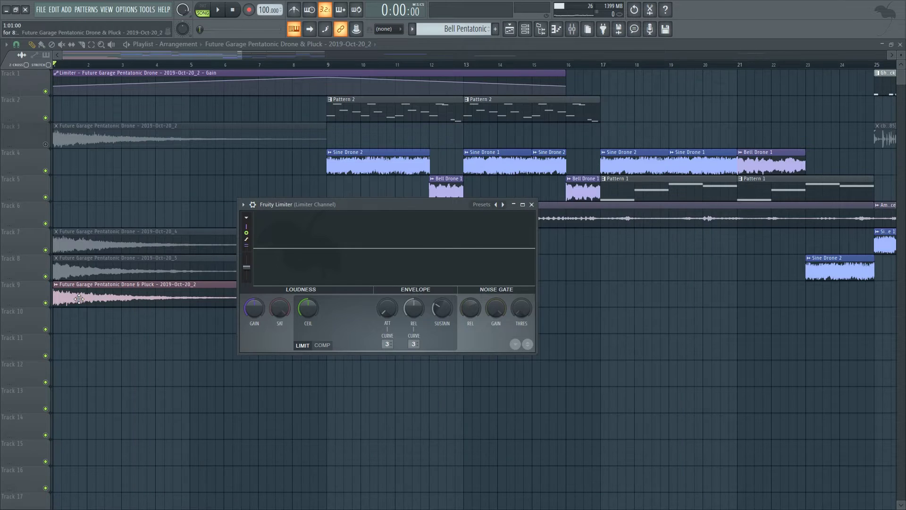
left_click_drag(356, 204, 308, 312)
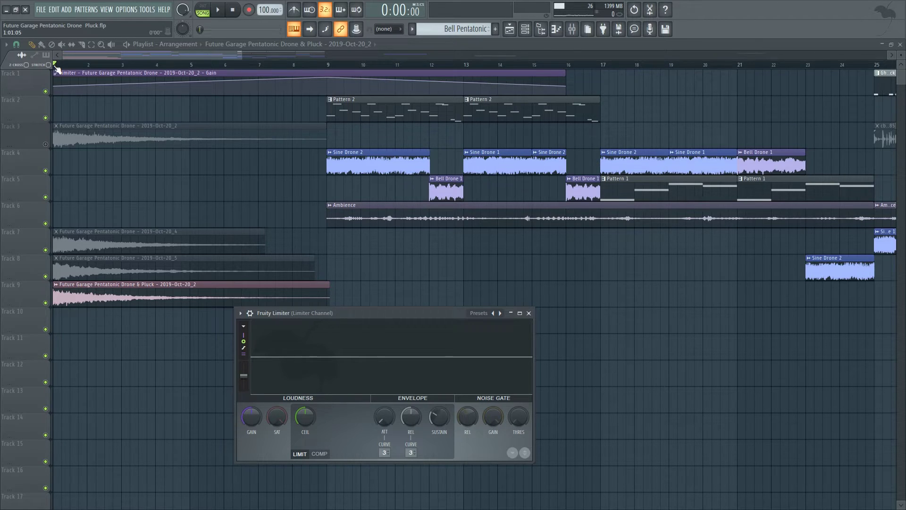
Audition the arrangement from bar 1 and bar 7, then select bars 1–9 on the ruler
key("space")
key("space")
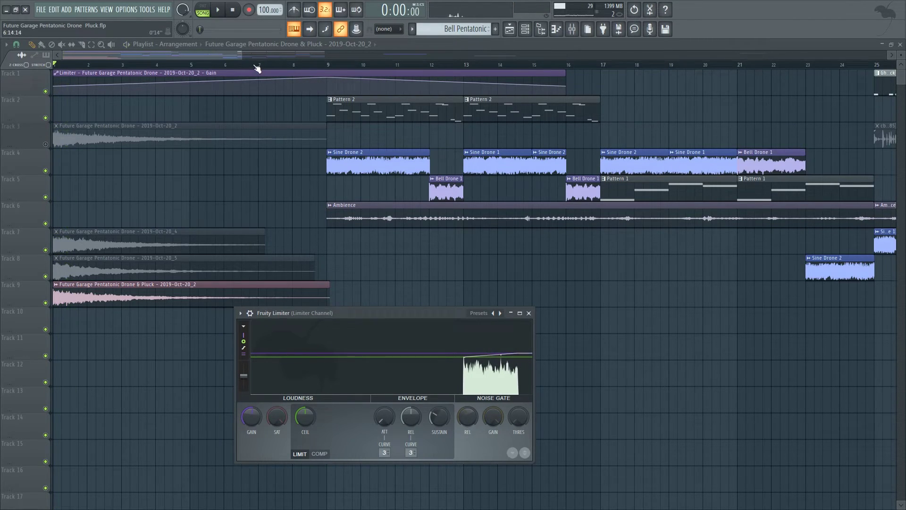
left_click(258, 65)
key("space")
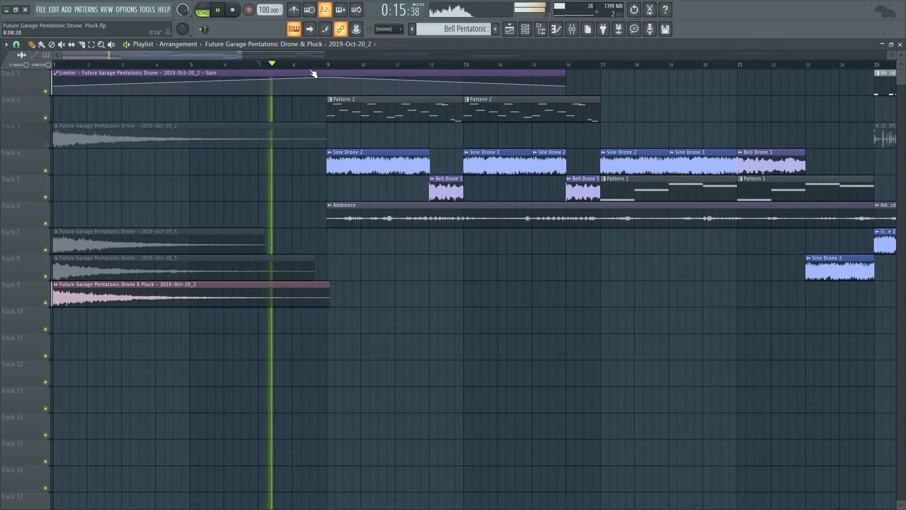
key("space")
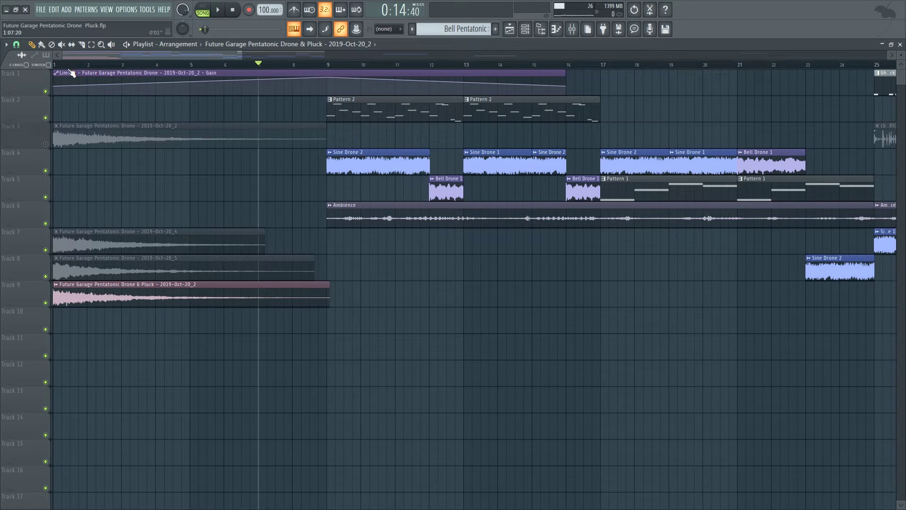
left_click(55, 66)
left_click_drag(61, 69, 327, 66)
Consolidate Track 9 into an audio clip and let the render finish
right_click(44, 282)
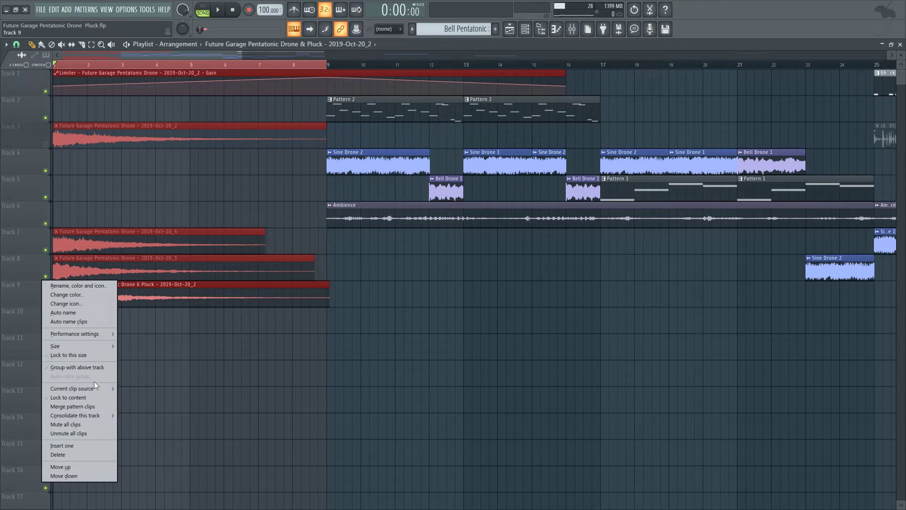
mouse_move(91, 416)
left_click(132, 415)
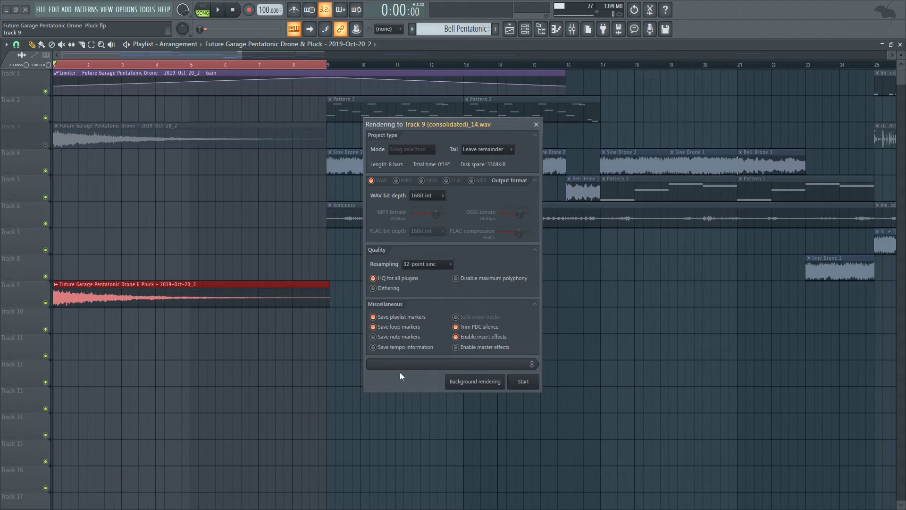
left_click(525, 382)
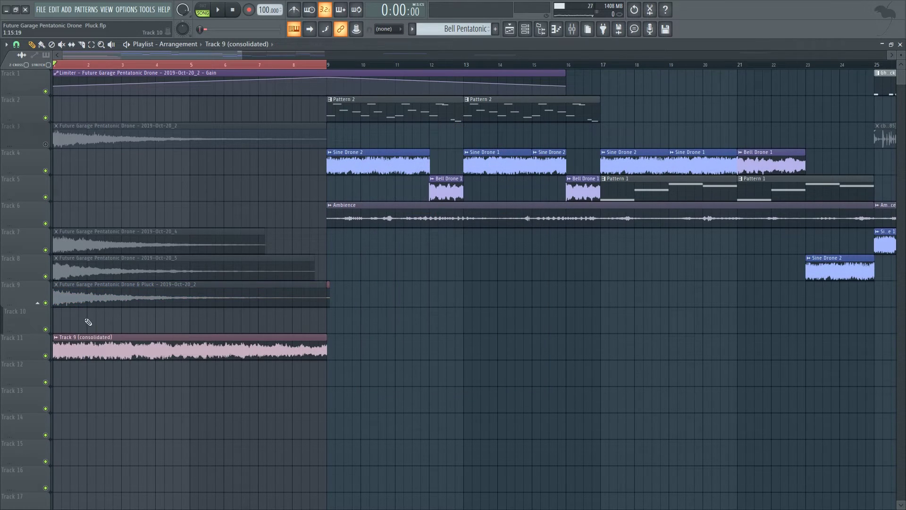
left_click(525, 29)
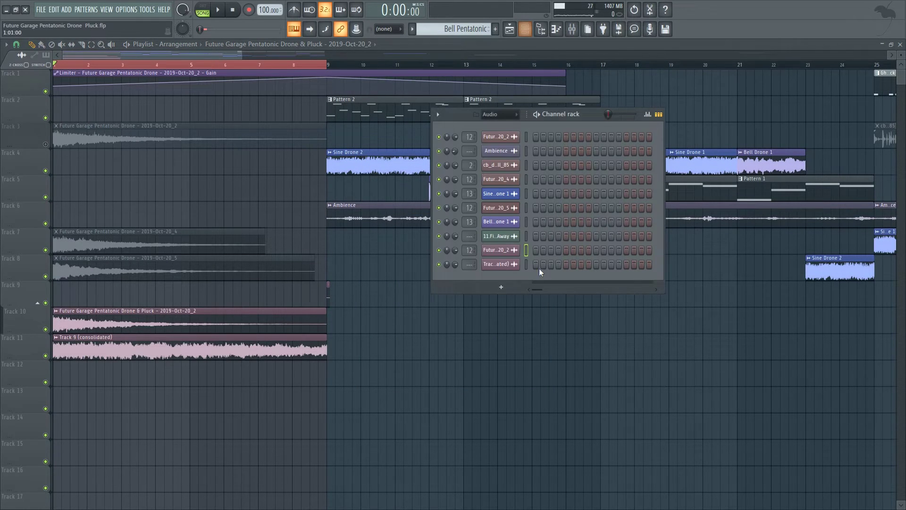
left_click(198, 65)
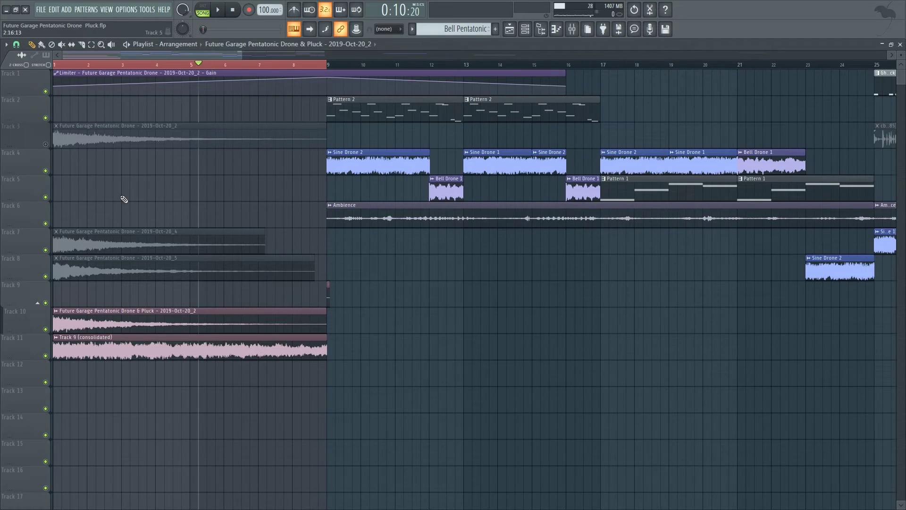
Audition Track 10 then Track 11 soloed, clear the selection, and zoom out to bars 1–46
right_click(53, 326)
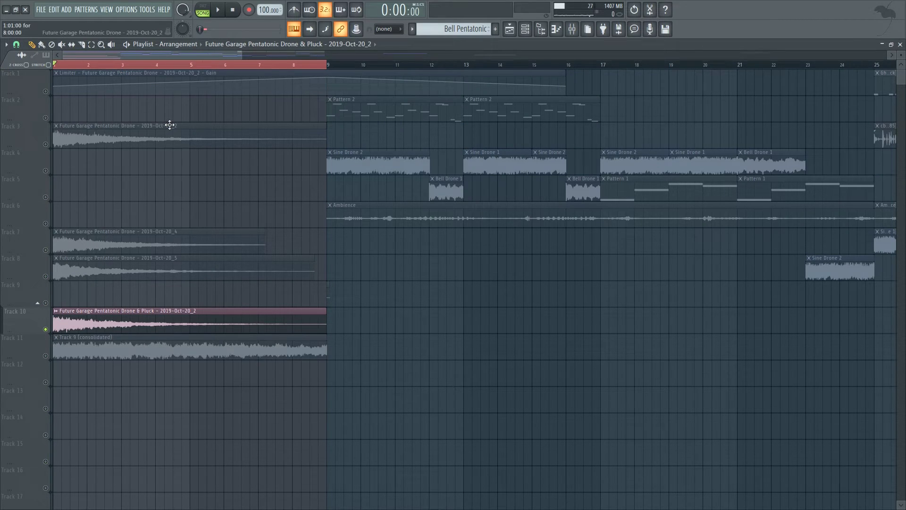
key("space")
left_click(253, 66)
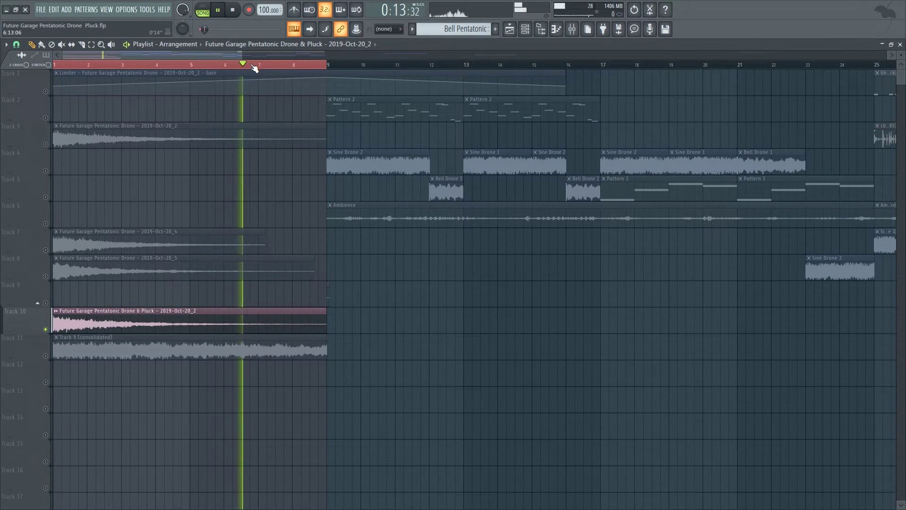
key("space")
right_click(51, 358)
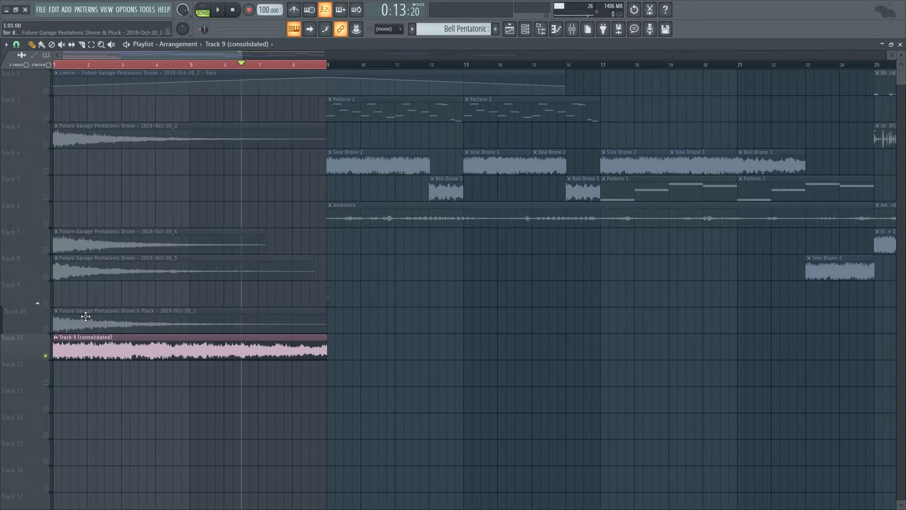
key("space")
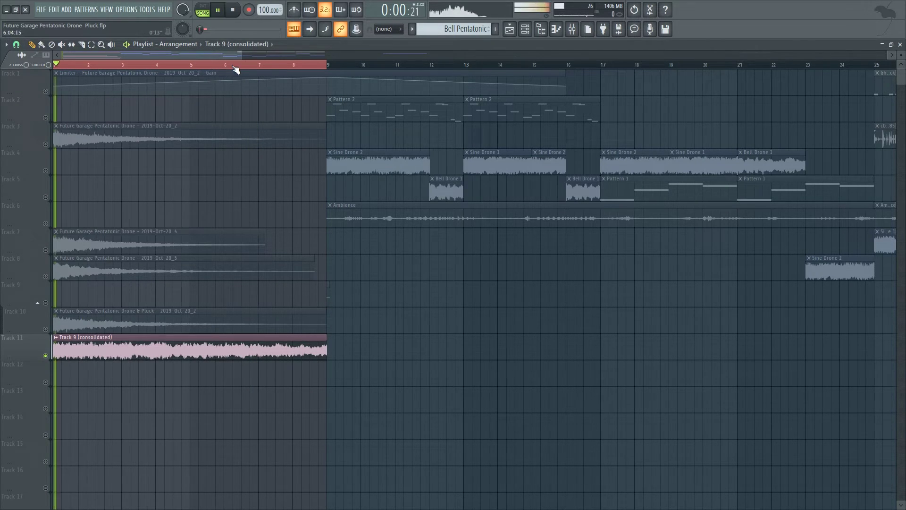
left_click(236, 67)
left_click(307, 67)
key("space")
double_click(286, 67)
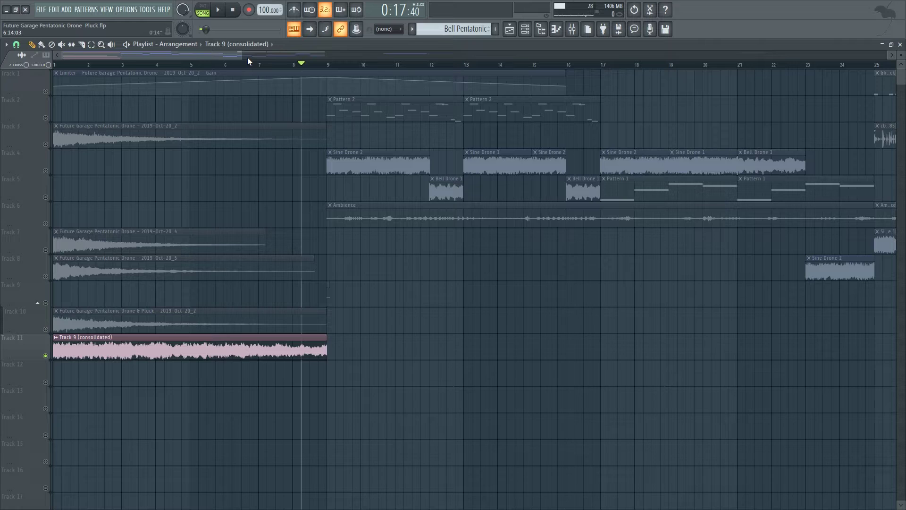
left_click_drag(242, 54, 395, 54)
Unsolo Track 11 and route the selected channels to the Post Processing mixer track
right_click(46, 355)
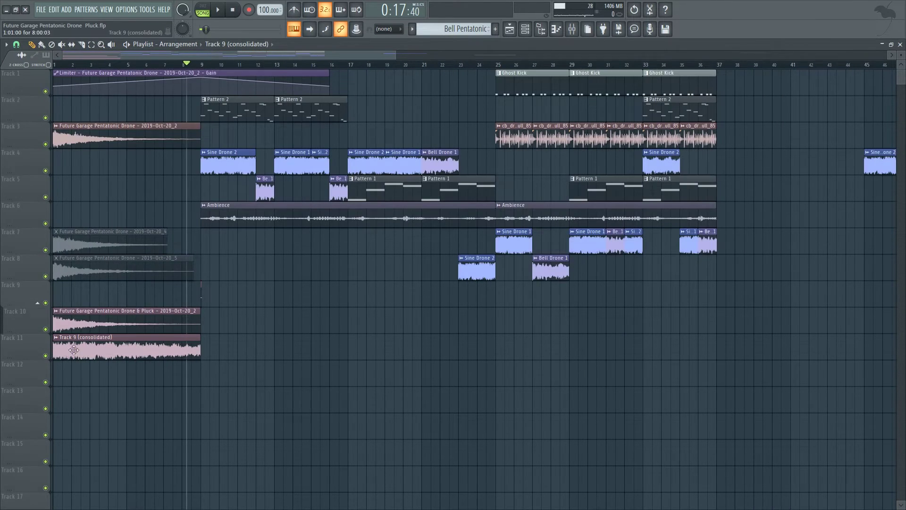
left_click(576, 33)
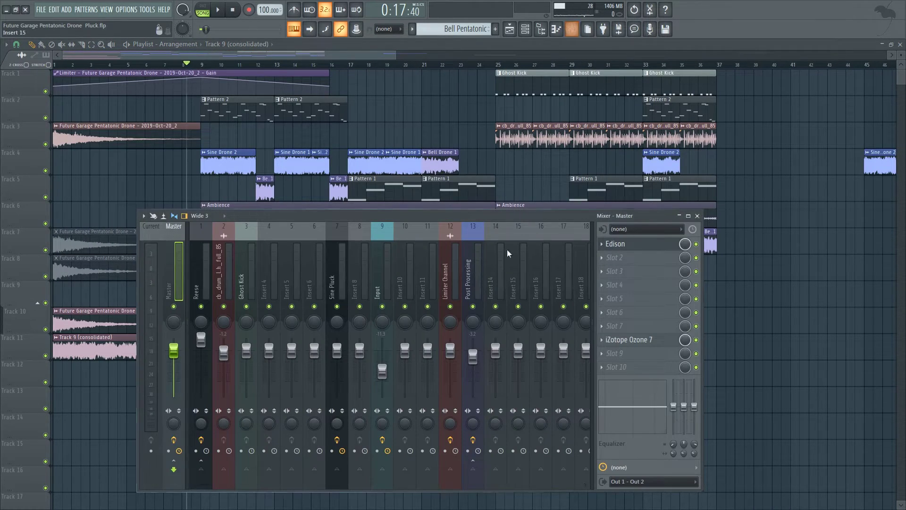
left_click(470, 281)
right_click(470, 280)
mouse_move(534, 299)
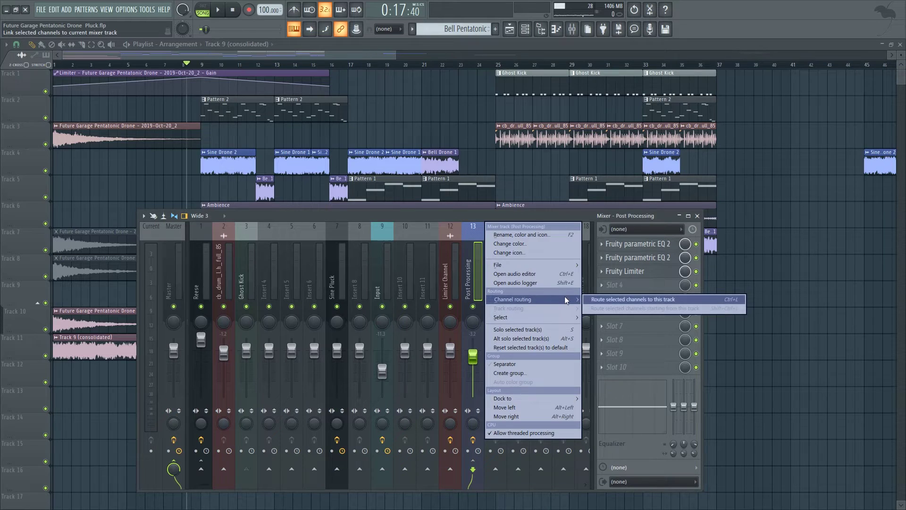
left_click(596, 298)
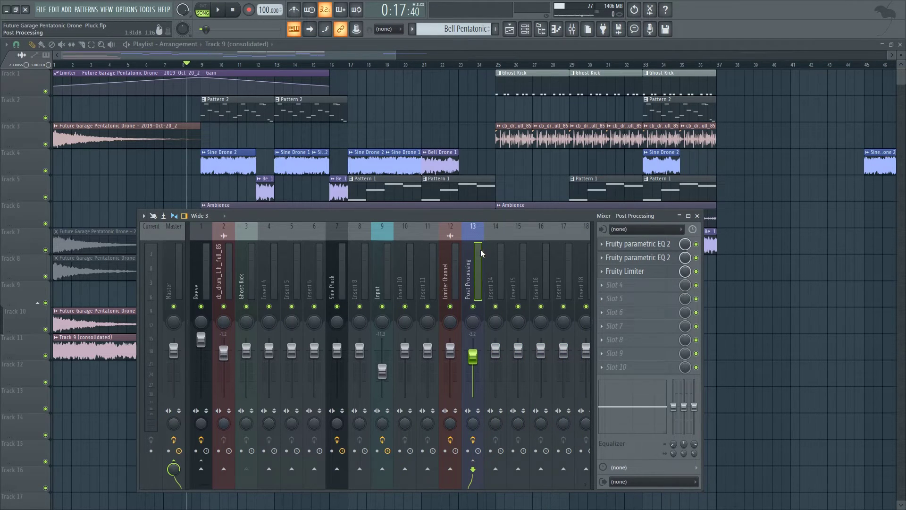
Inspect the two parametric EQs and the Fruity Limiter on Post Processing, then hide the mixer
left_click(638, 244)
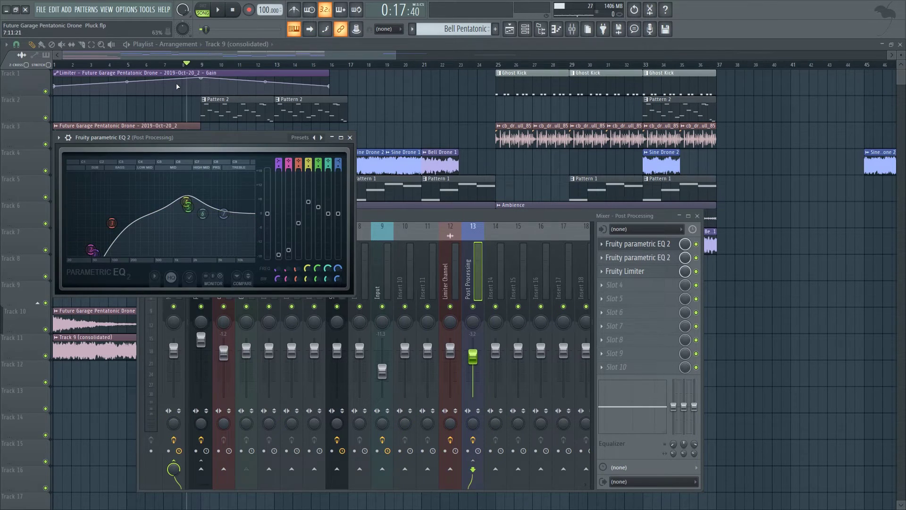
left_click(606, 258)
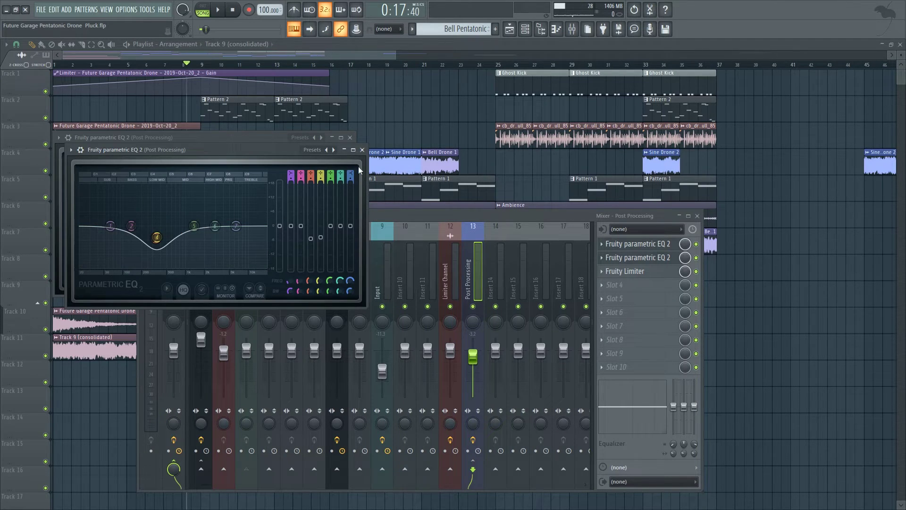
left_click(362, 150)
left_click(349, 137)
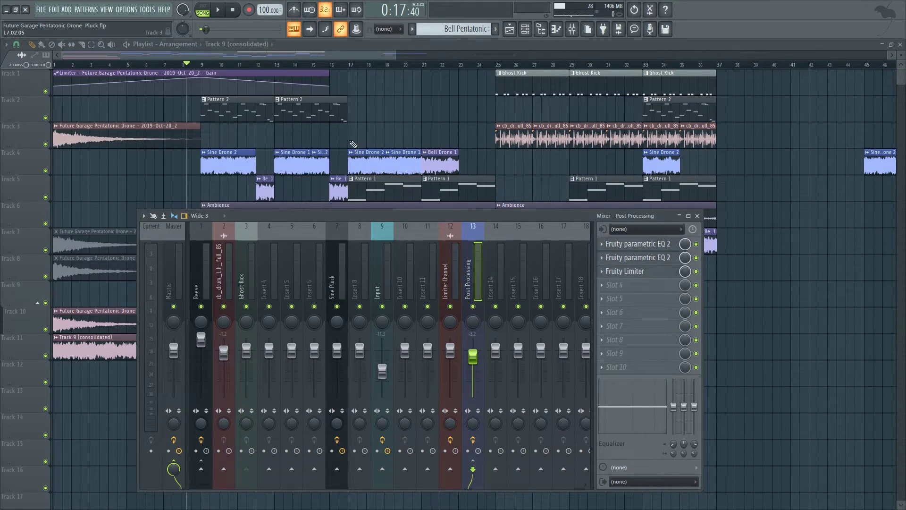
left_click(618, 279)
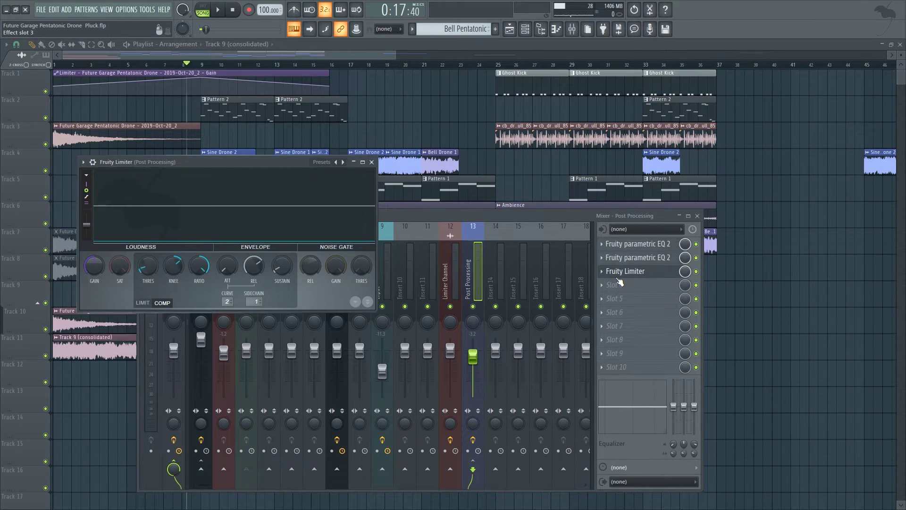
left_click(372, 162)
key("F9")
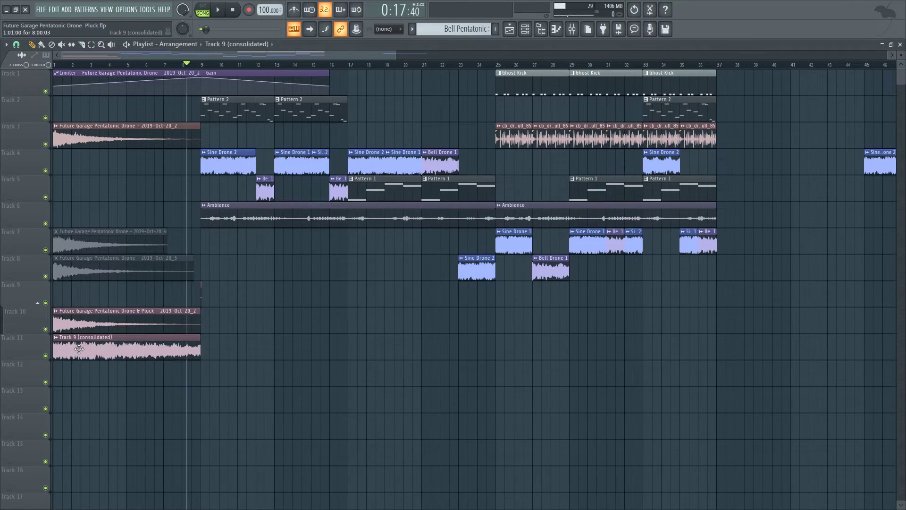
Move the consolidated clip to bar 10, audition it soloed from bar 12, and arm Post Processing
left_click_drag(62, 346, 237, 346)
right_click(46, 356)
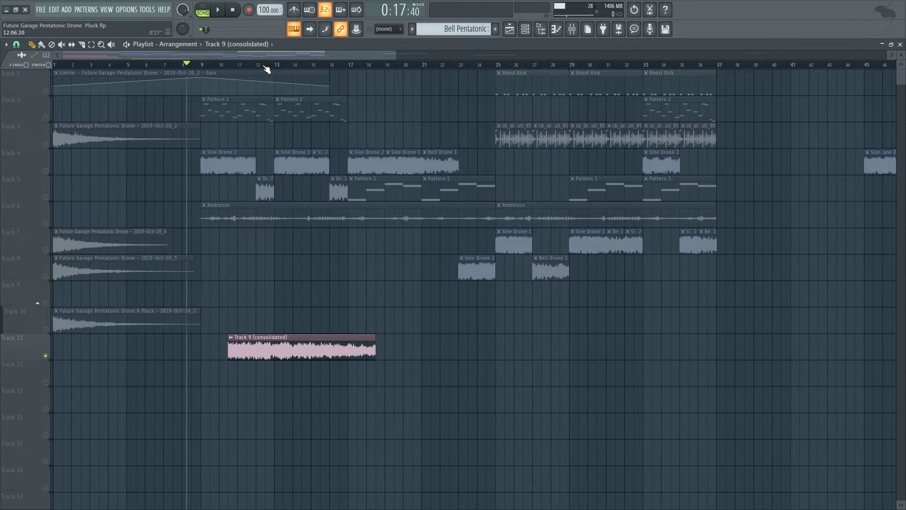
left_click(259, 65)
left_click(572, 29)
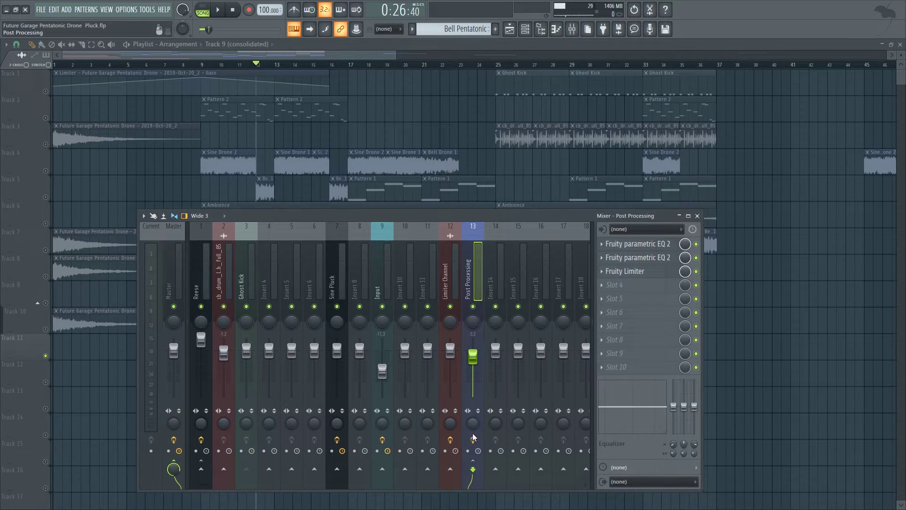
key("space")
key("space")
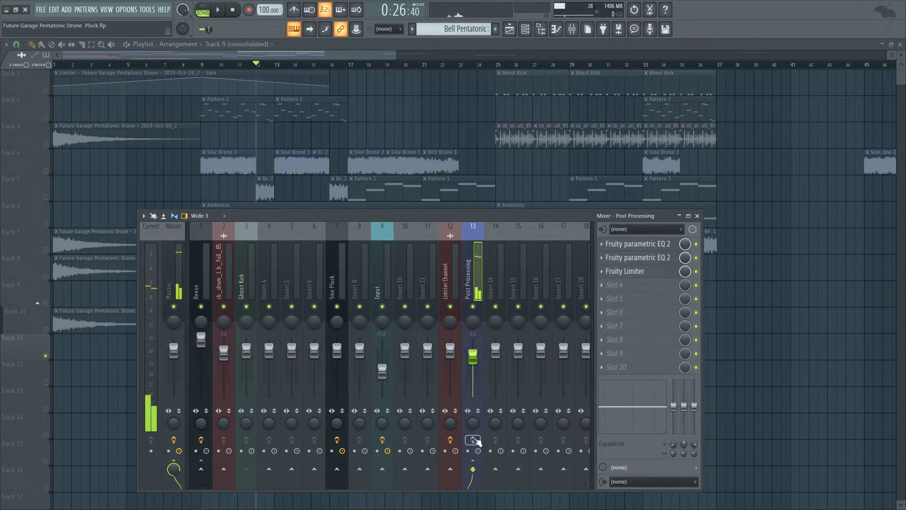
key("space")
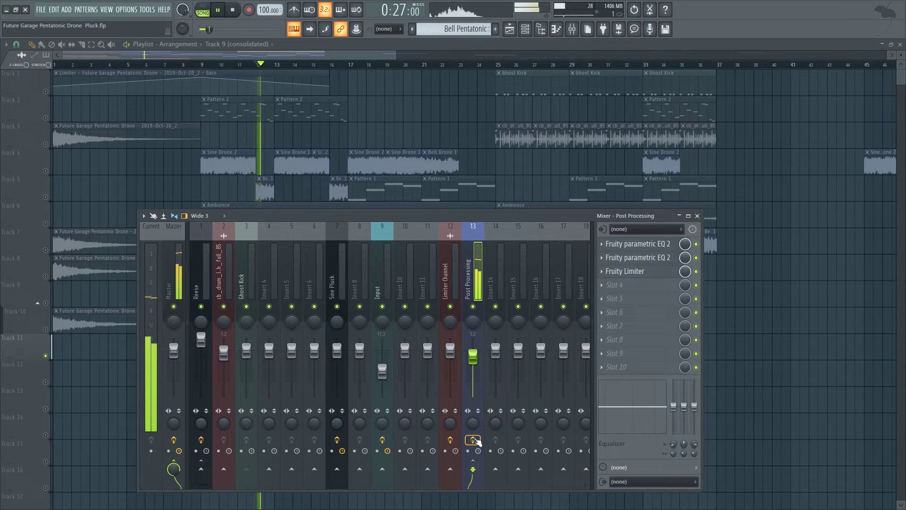
left_click(473, 440)
key("space")
key("F9")
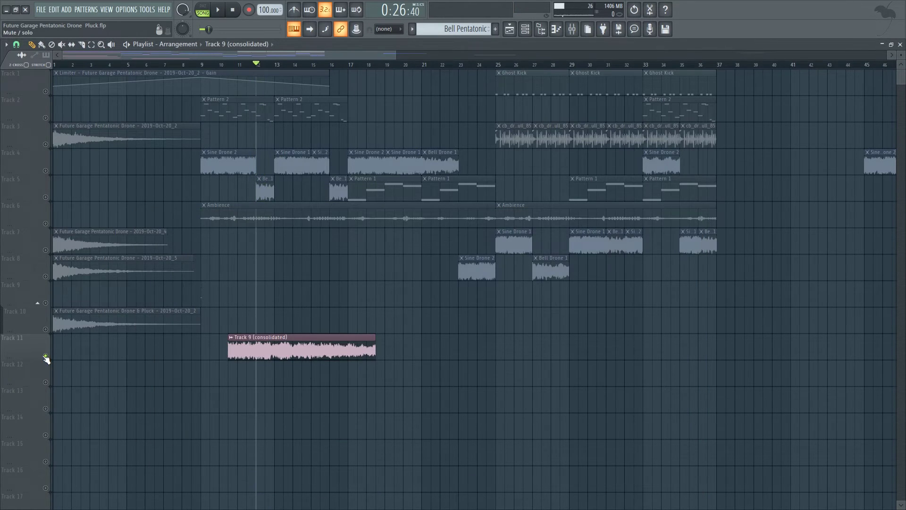
right_click(45, 357)
left_click_drag(301, 50, 472, 64)
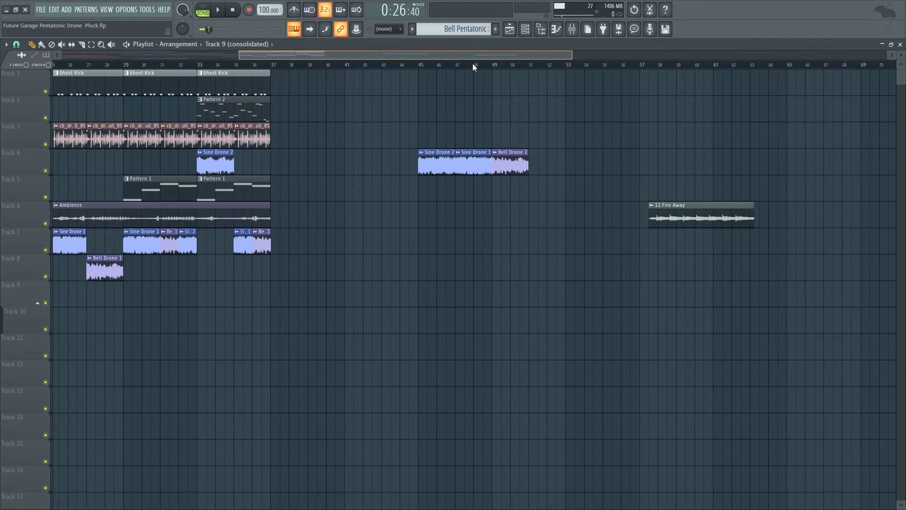
left_click(425, 68)
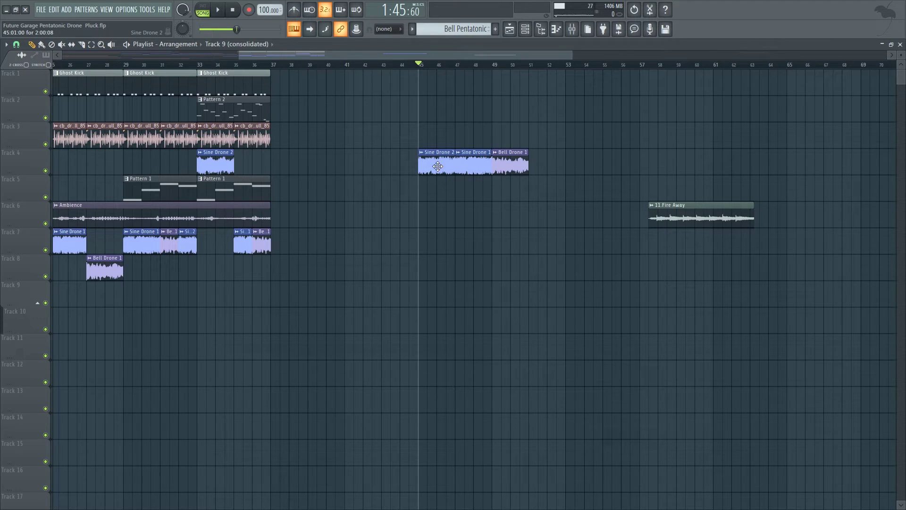
key("space")
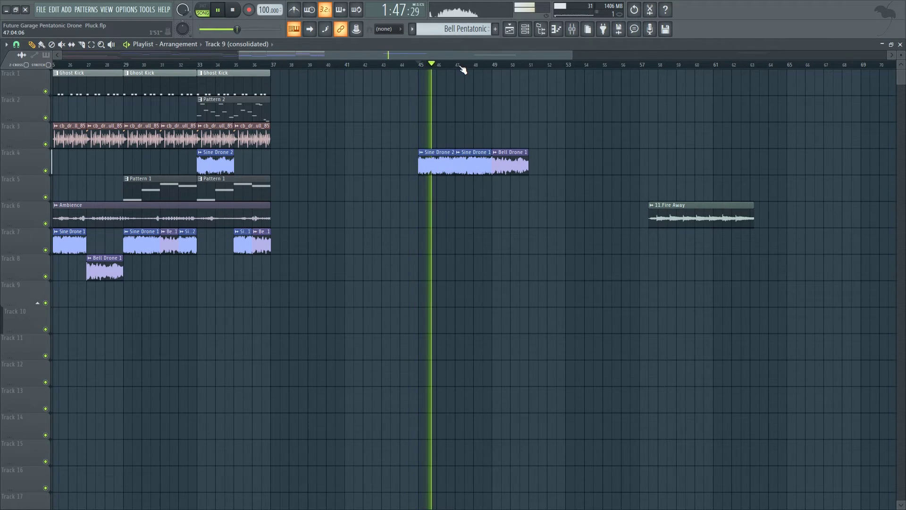
key("space")
key("space")
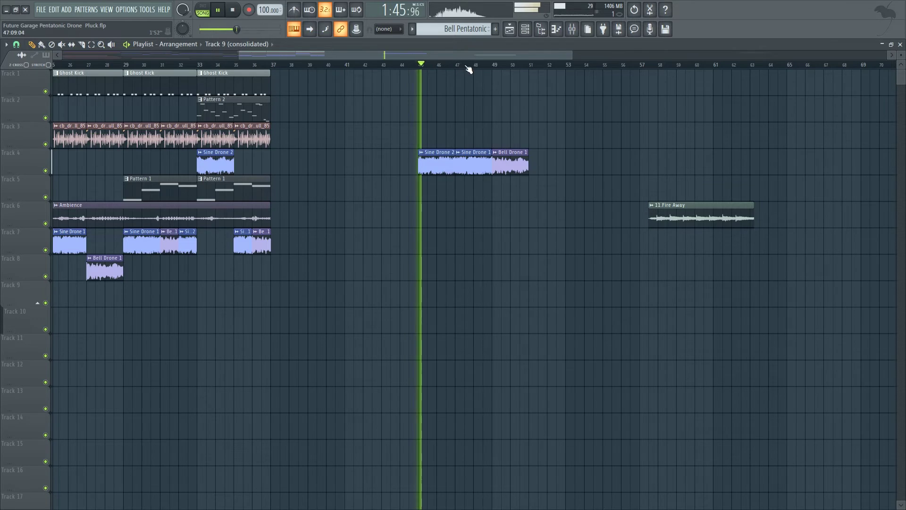
key("ctrl+space")
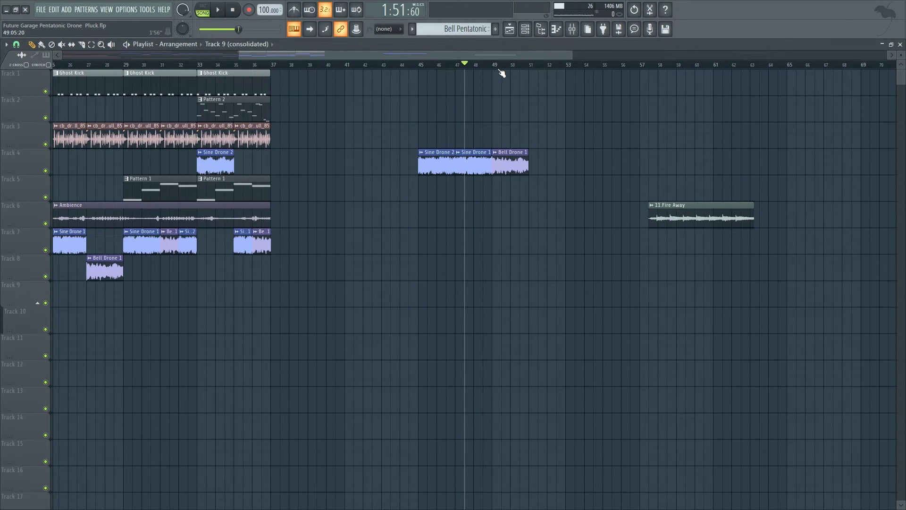
left_click(496, 66)
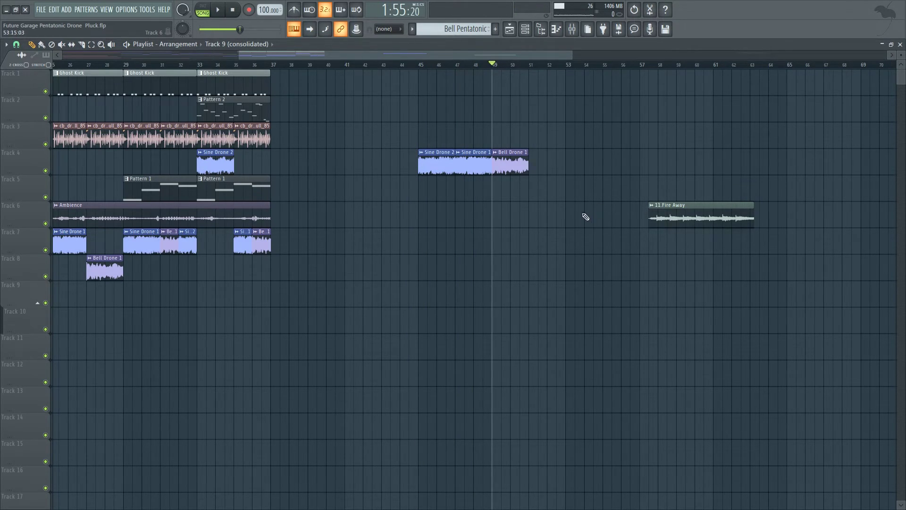
key("space")
left_click(485, 70)
left_click(502, 69)
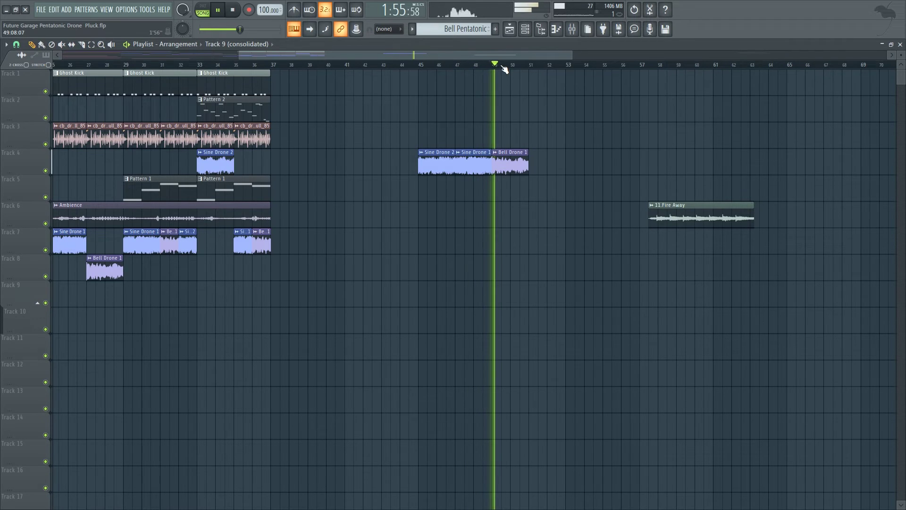
Set the song position to bar 25, solo Ghost Kick, and unmute Tracks 7 and 8
key("space")
left_click_drag(253, 56, 240, 57)
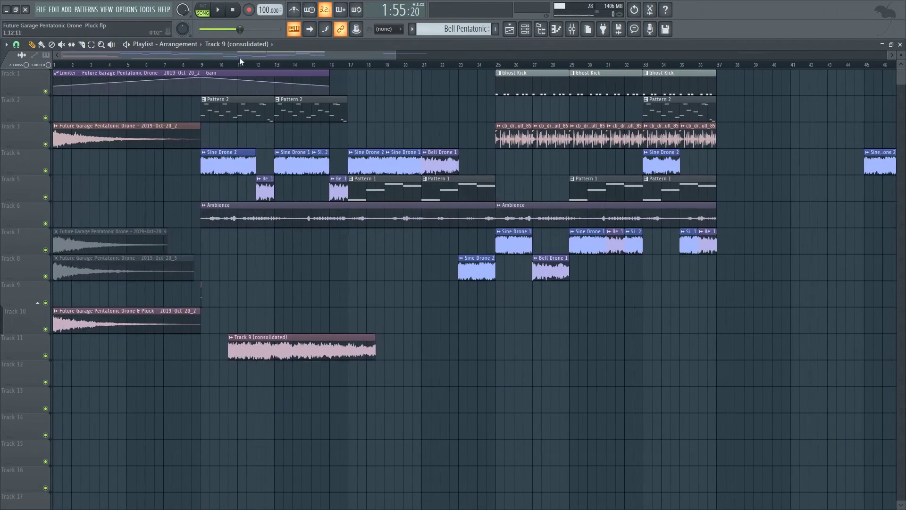
left_click_drag(388, 53, 454, 53)
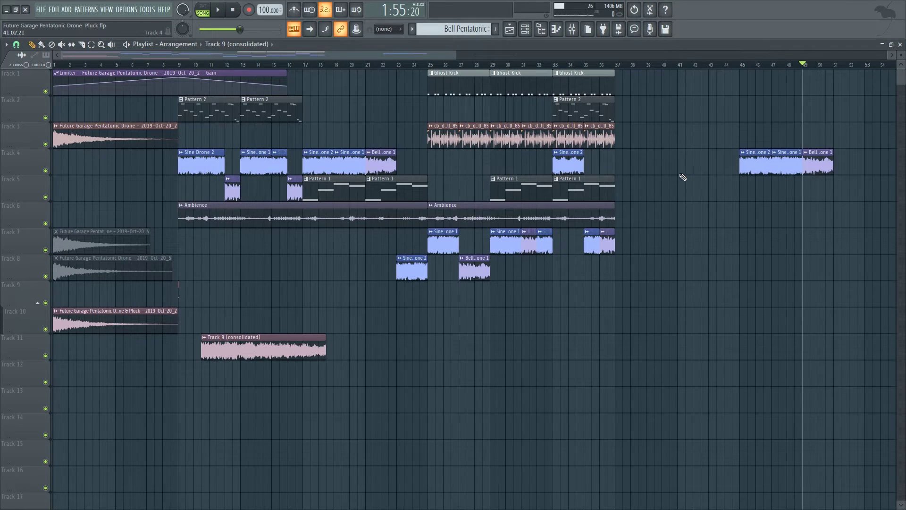
left_click(429, 65)
left_click(471, 73)
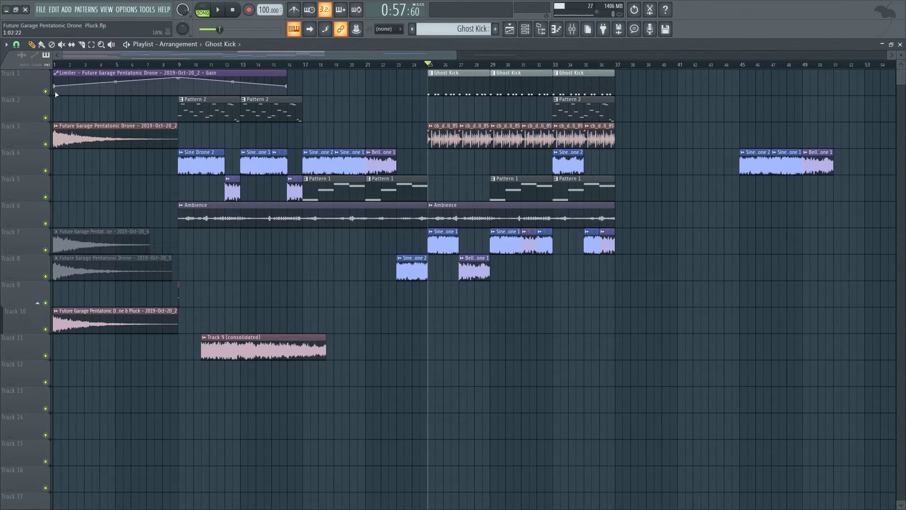
left_click(45, 91, "ctrl")
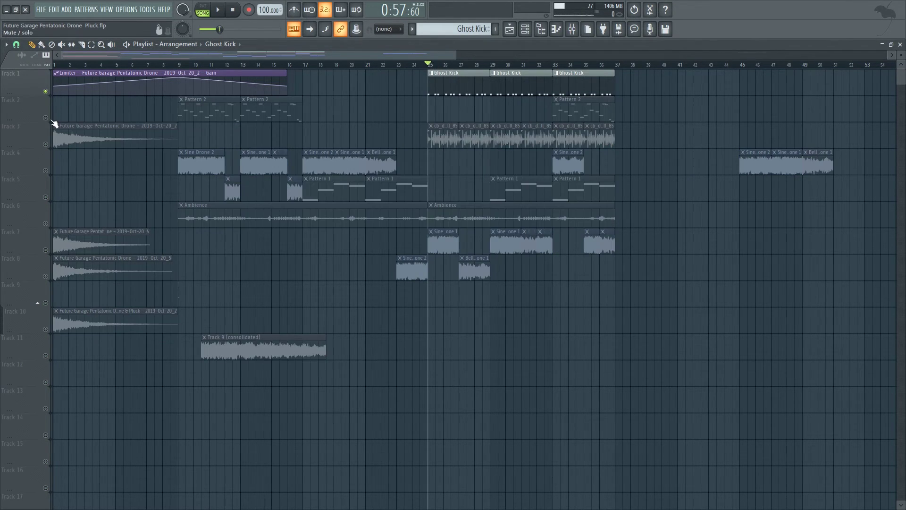
left_click(46, 250)
left_click(46, 276)
Play the sidechained drones with Post Processing's Fruity Limiter open, then close it
left_click(571, 29)
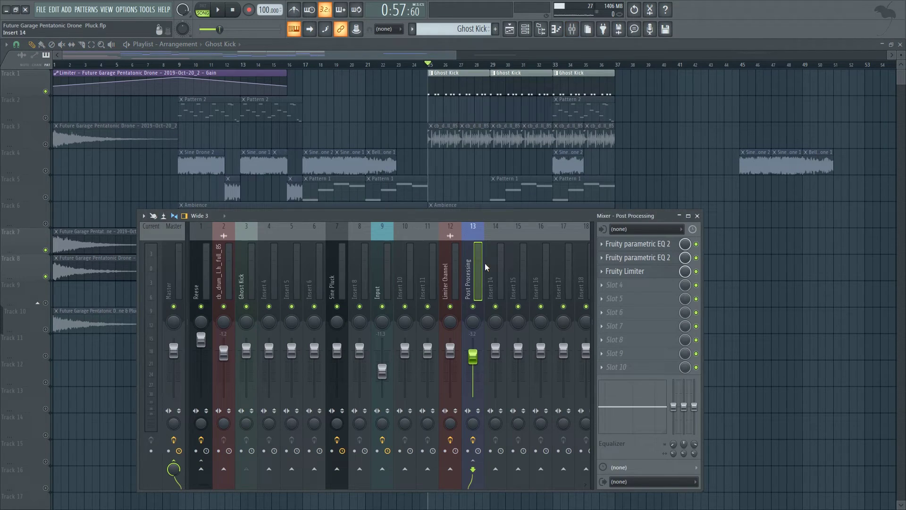
left_click(638, 272)
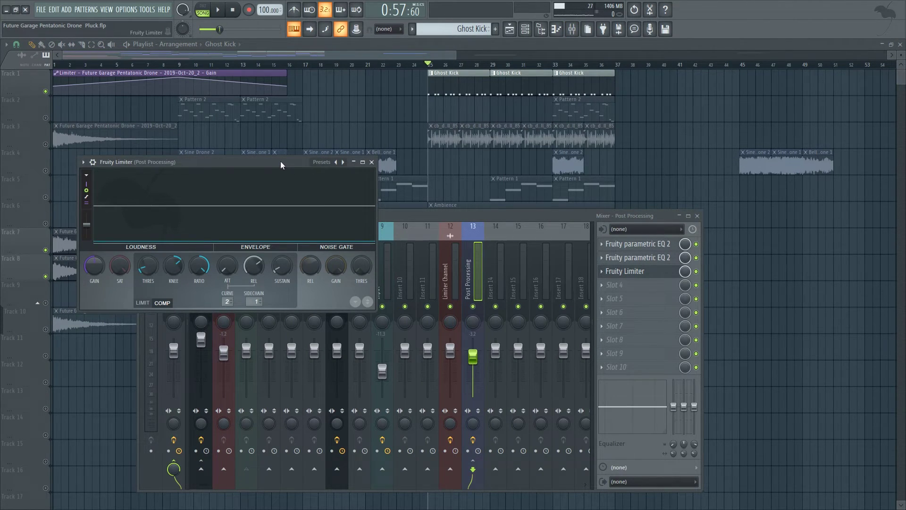
key("space")
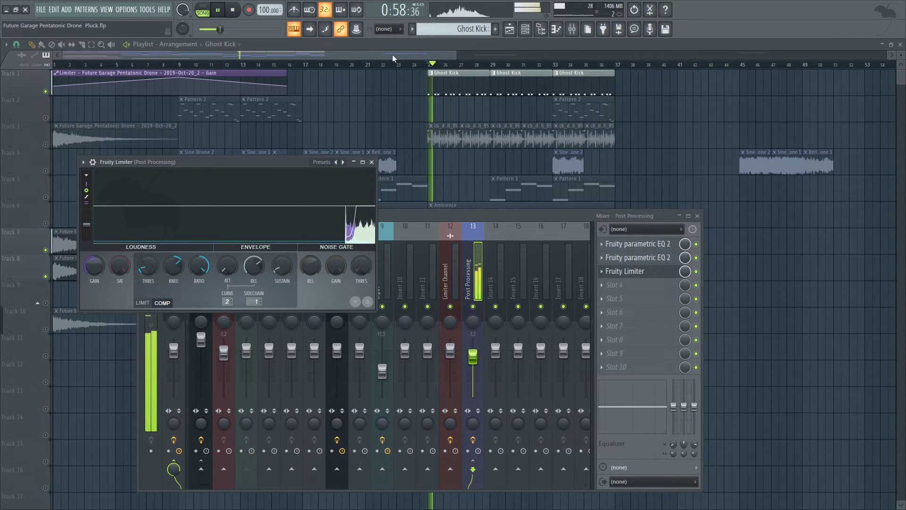
key("F12")
key("space")
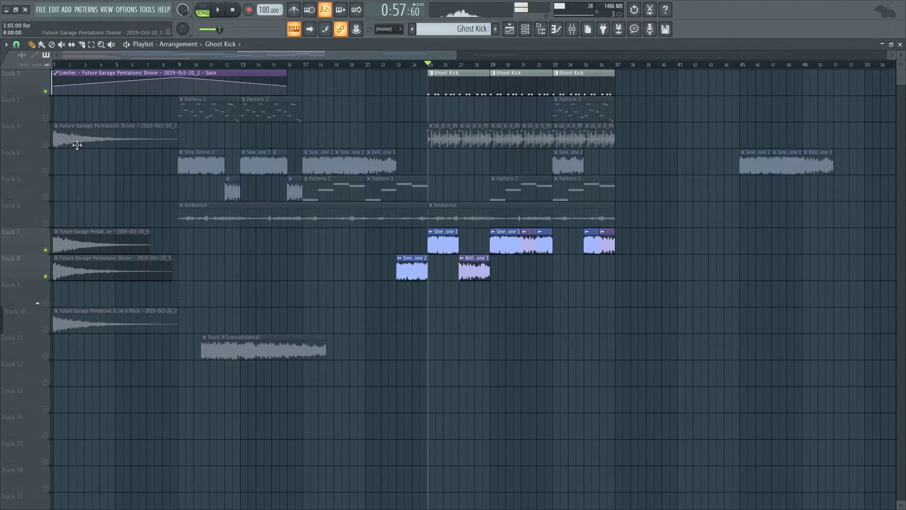
Unmute the drum loop on Track 3 and audition it from bar 25
left_click(46, 144)
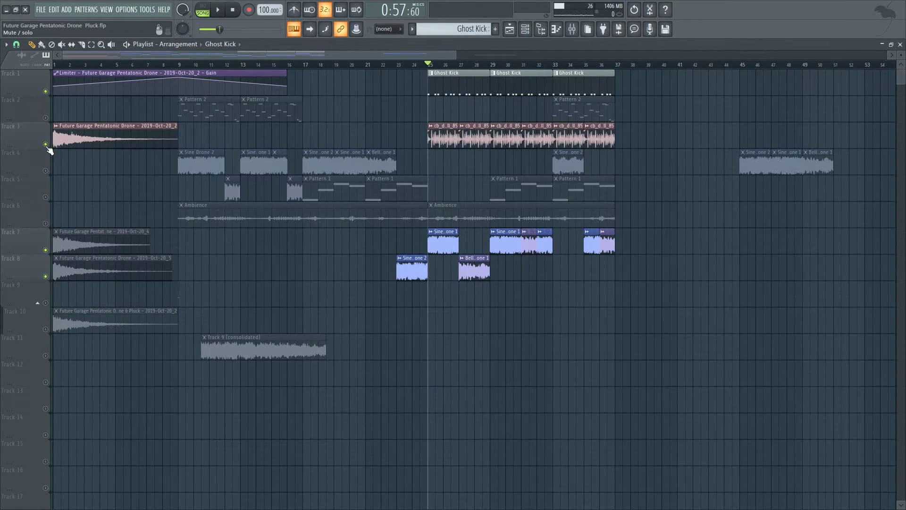
left_click(575, 33)
key("space")
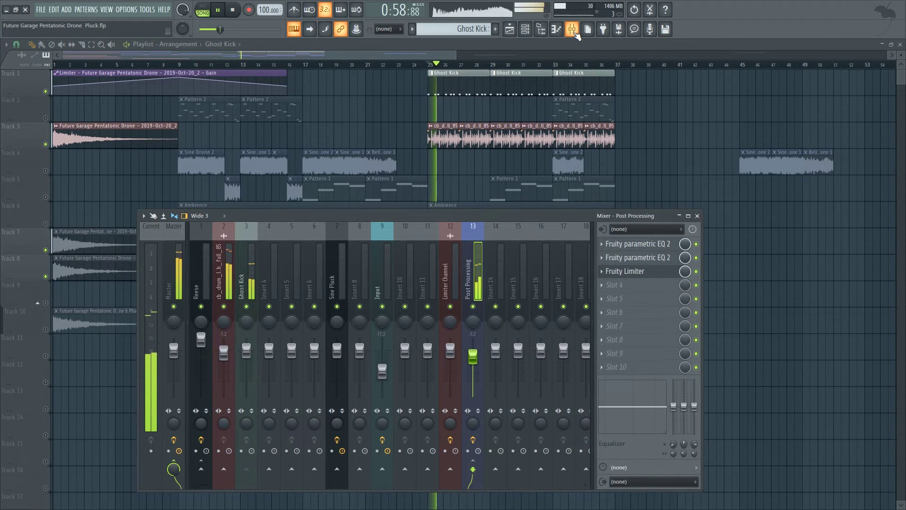
left_click(575, 33)
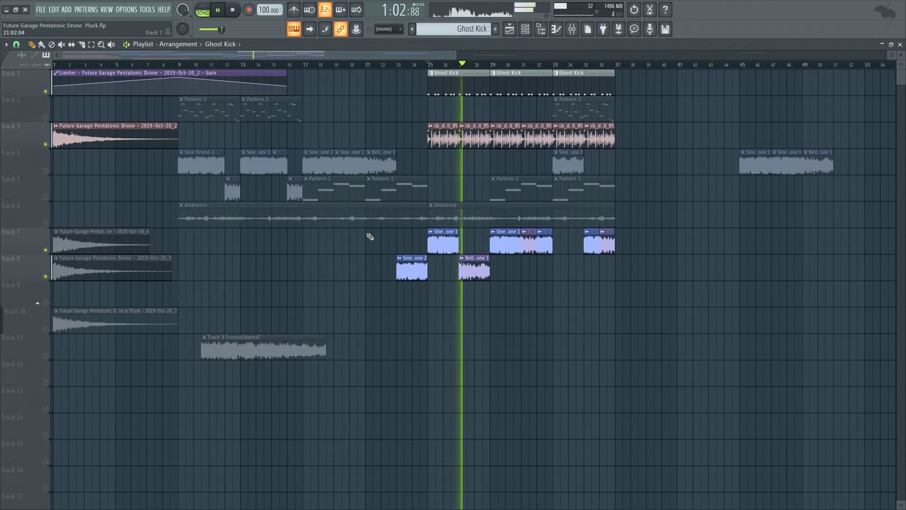
key("space")
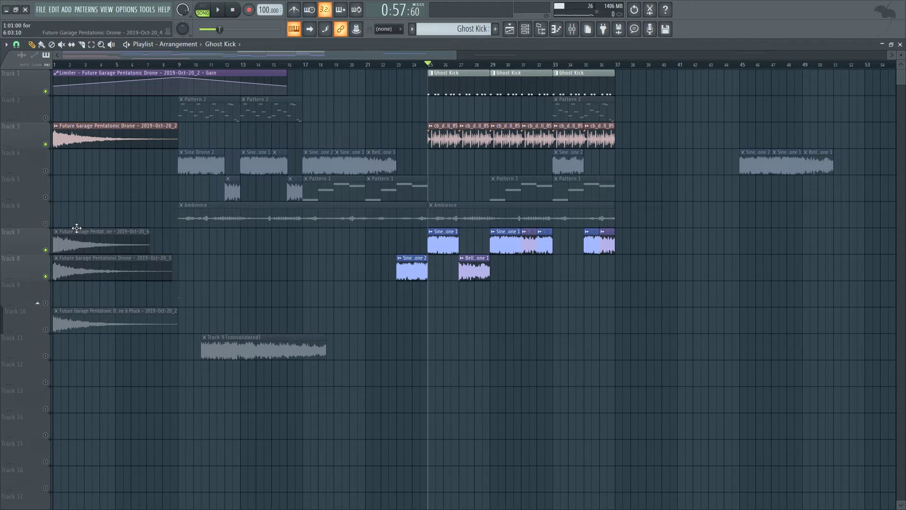
Solo Ambience from bar 17, unmute Track 4's Sine and Bell clips, and lower Post Processing to -5.9 dB
left_click(47, 224)
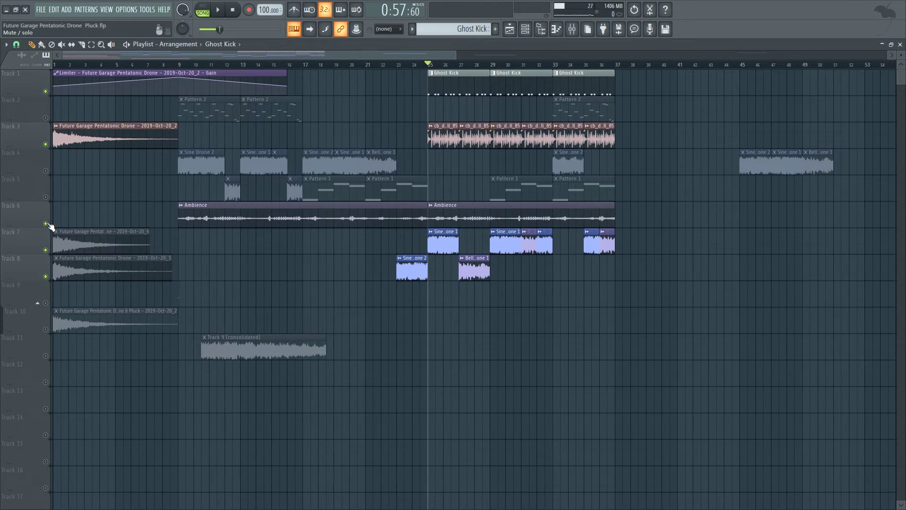
left_click(304, 66)
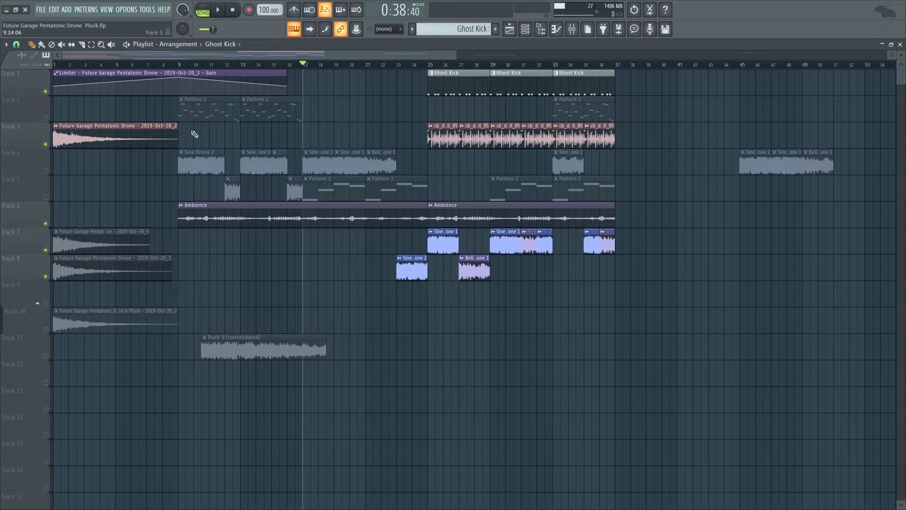
right_click(46, 224)
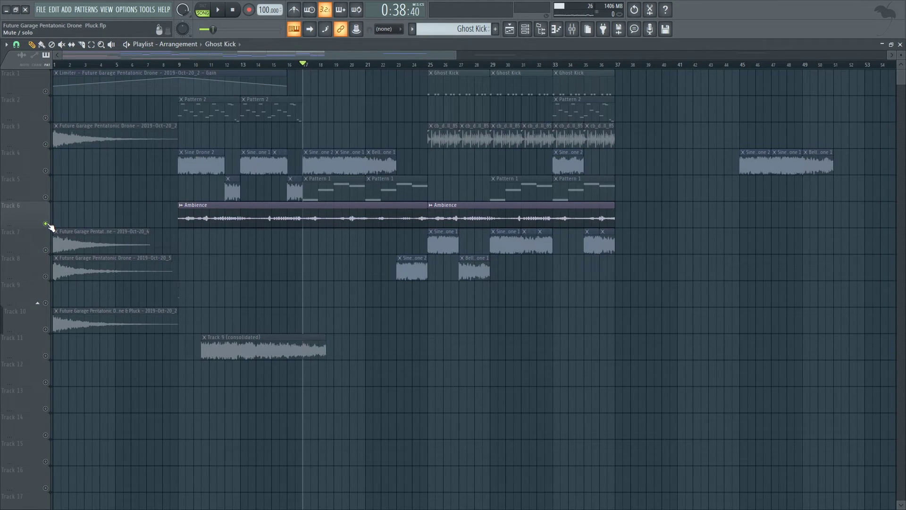
key("space")
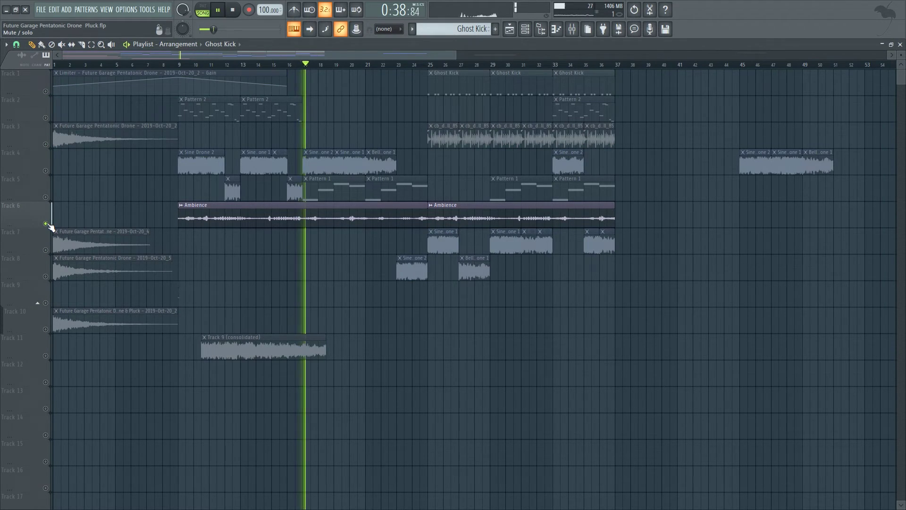
left_click(46, 171)
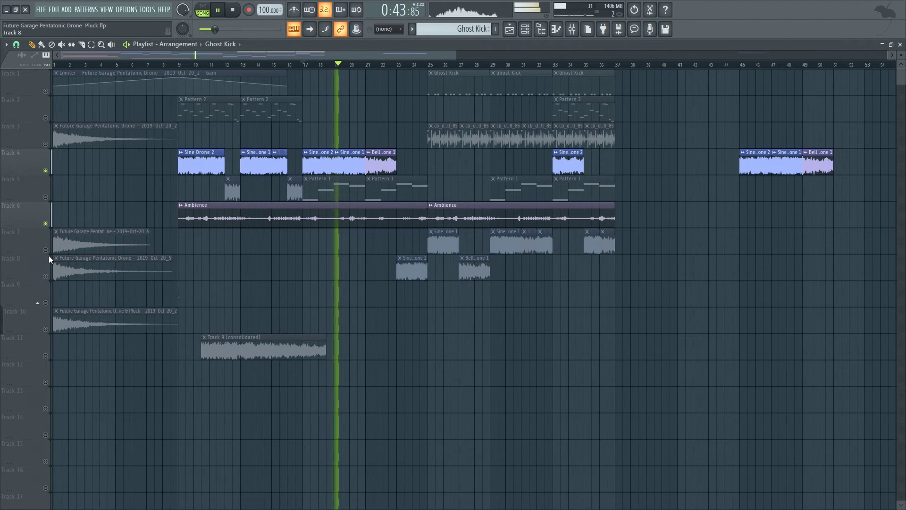
key("F9")
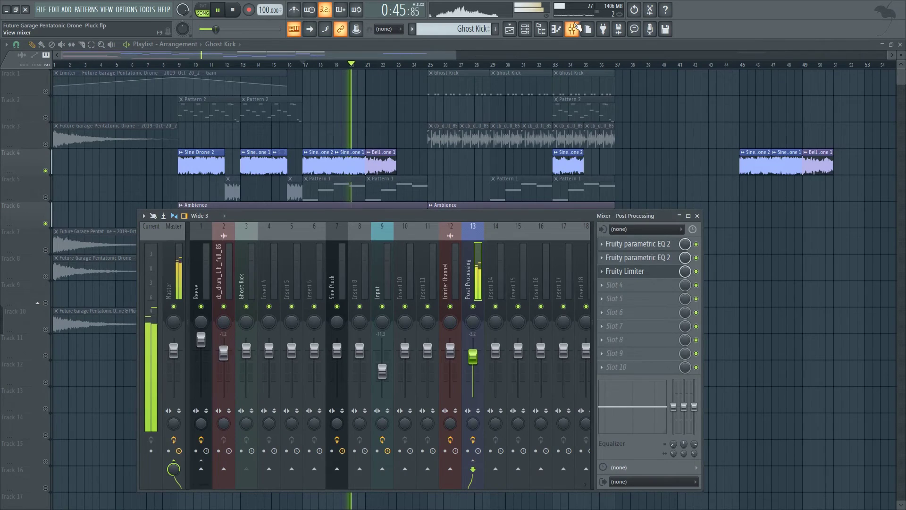
key("space")
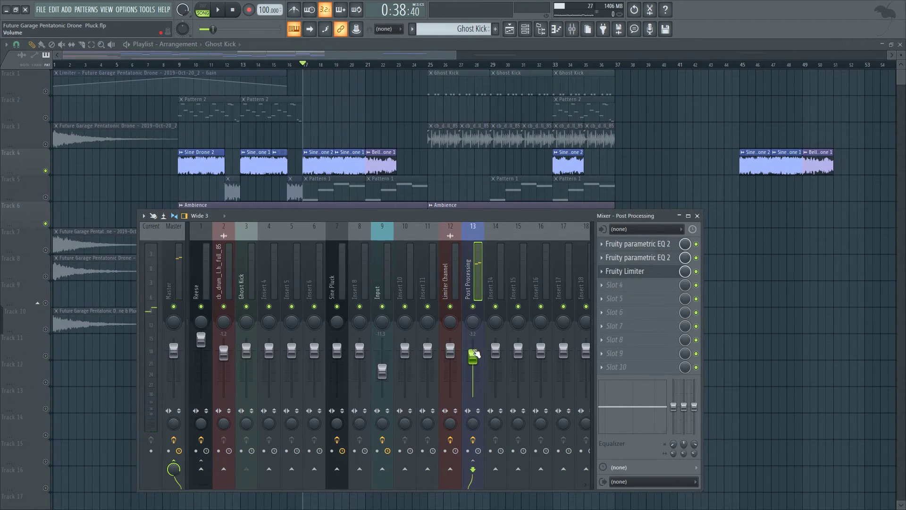
left_click_drag(472, 356, 472, 362)
Unmute the Pattern 2 drum track and add another Pattern 2 clip on Track 2 at bar 17
key("F9")
key("space")
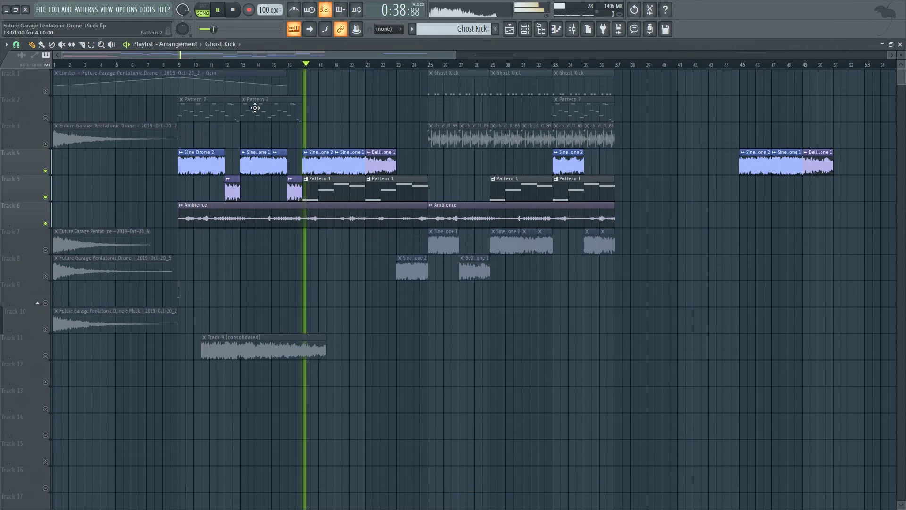
left_click(234, 115)
key("space")
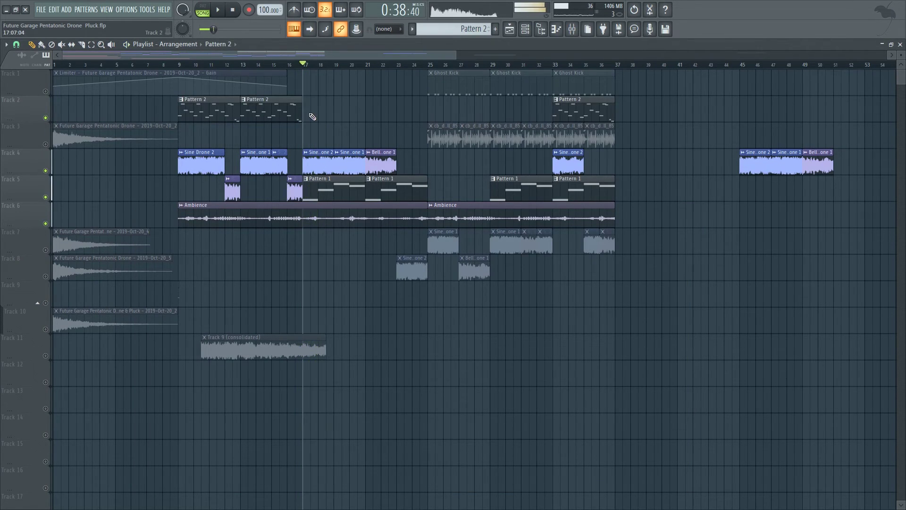
left_click(307, 113)
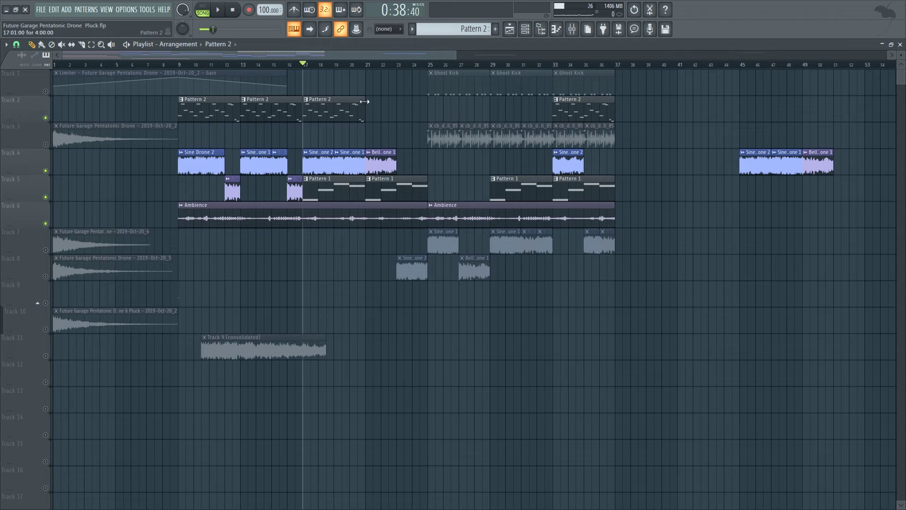
key("space")
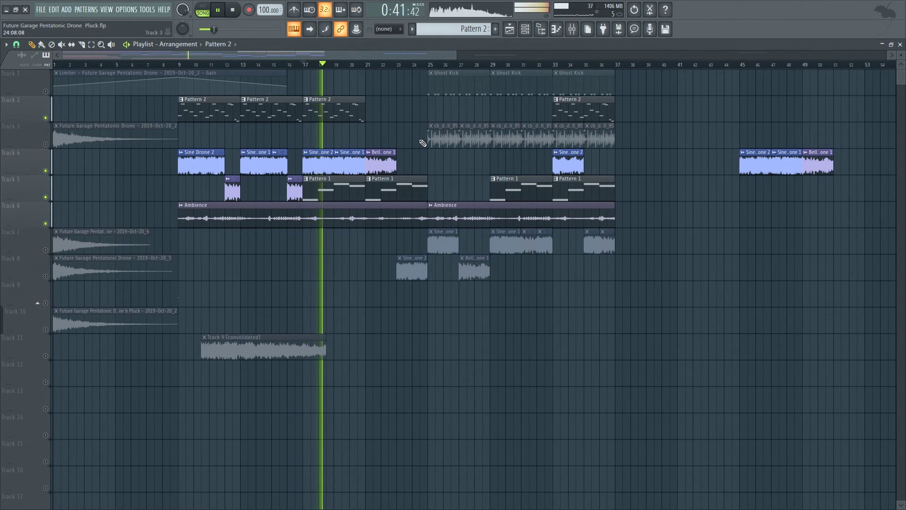
key("space")
Delete the two Sine clips at bars 17–21, compare playback, then undo to restore them
right_click(306, 166)
right_click(341, 165)
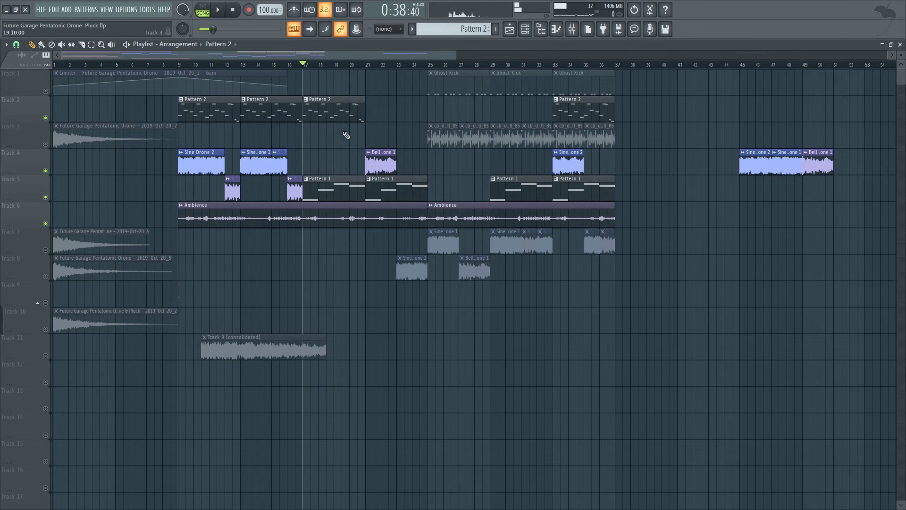
key("space")
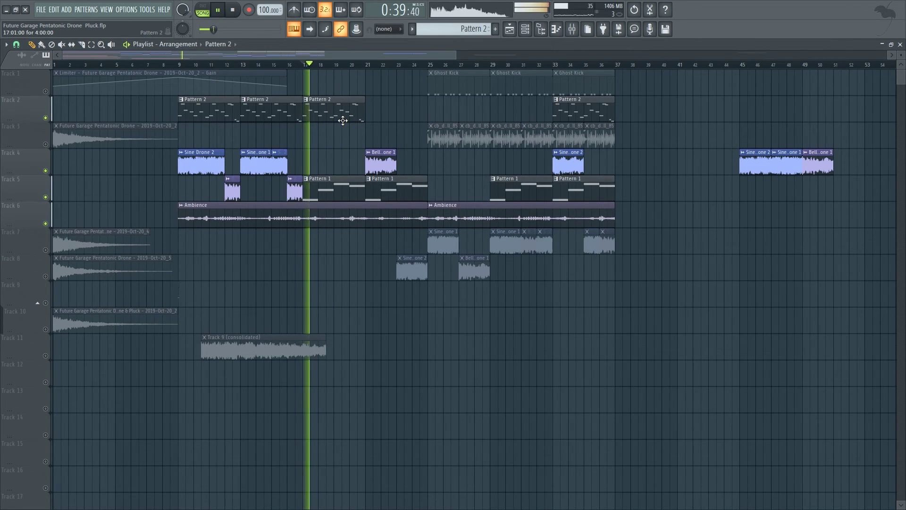
key("space")
key("ctrl+z")
key("space")
key("space")
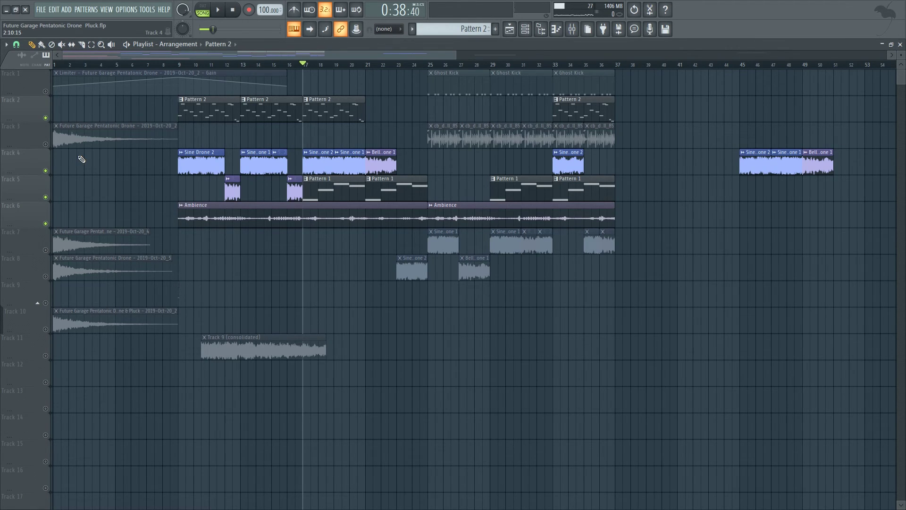
key("ctrl+z")
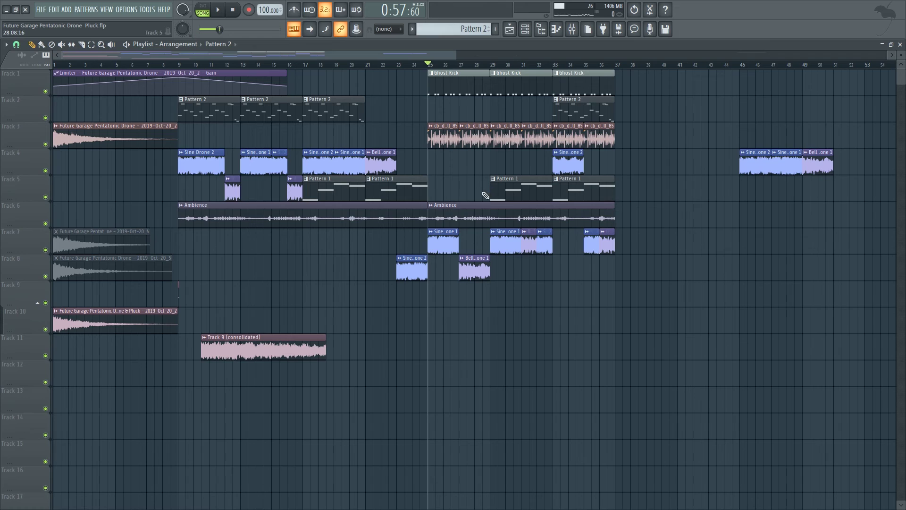
key("space")
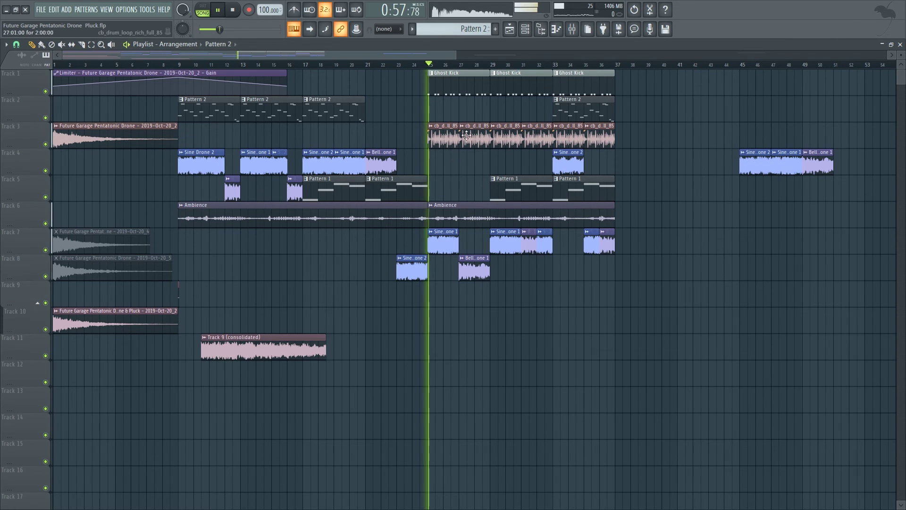
key("space")
left_click(496, 65)
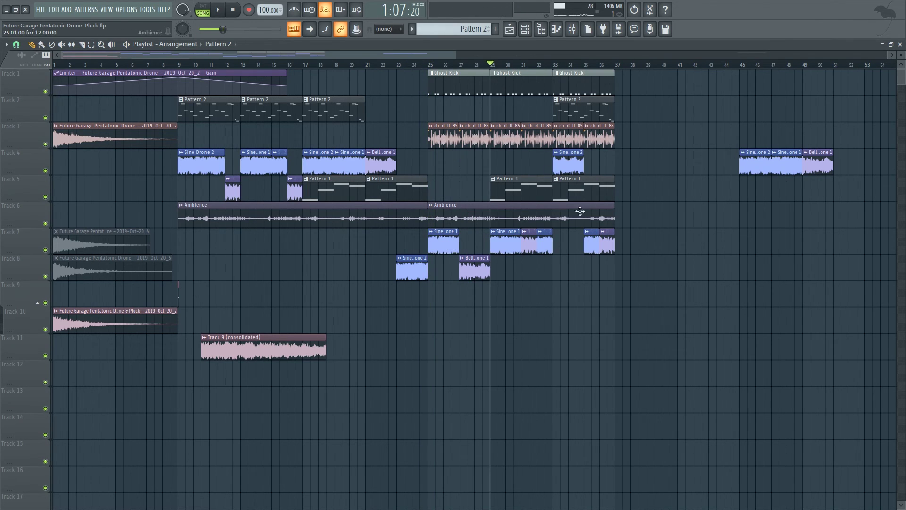
key("space")
key("space")
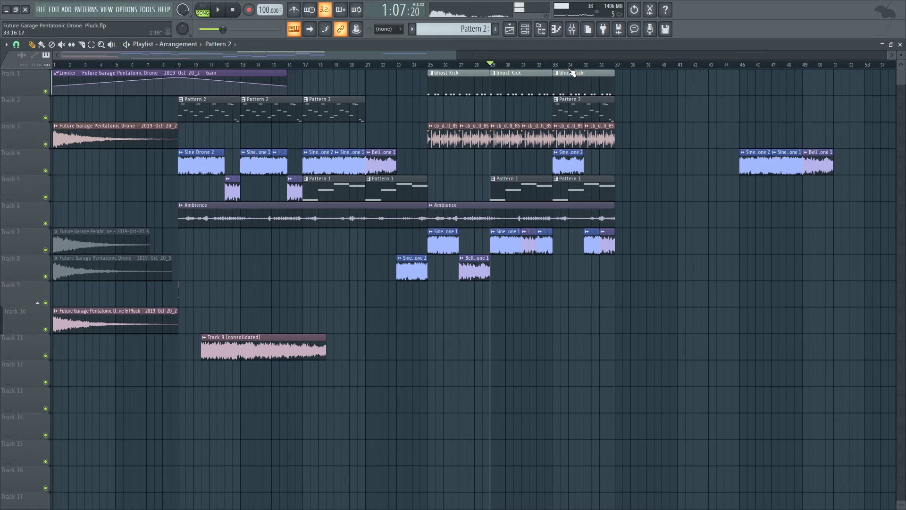
left_click(553, 66)
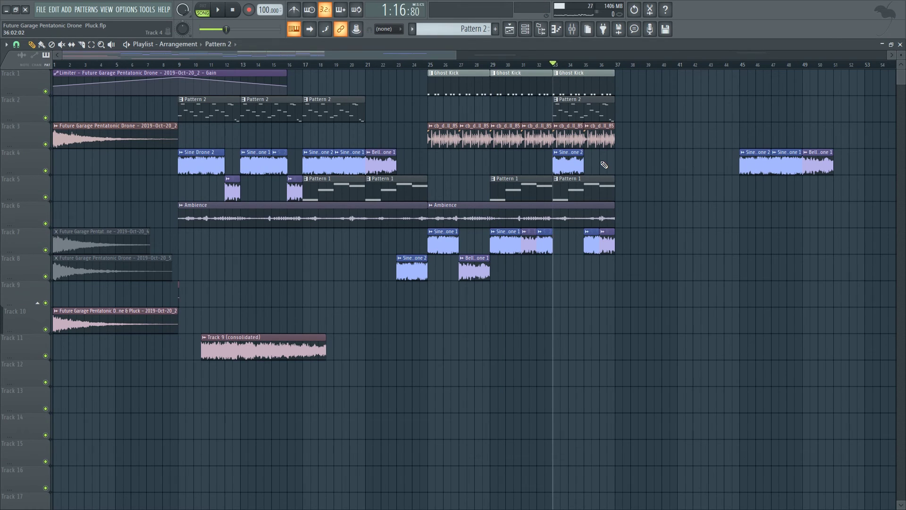